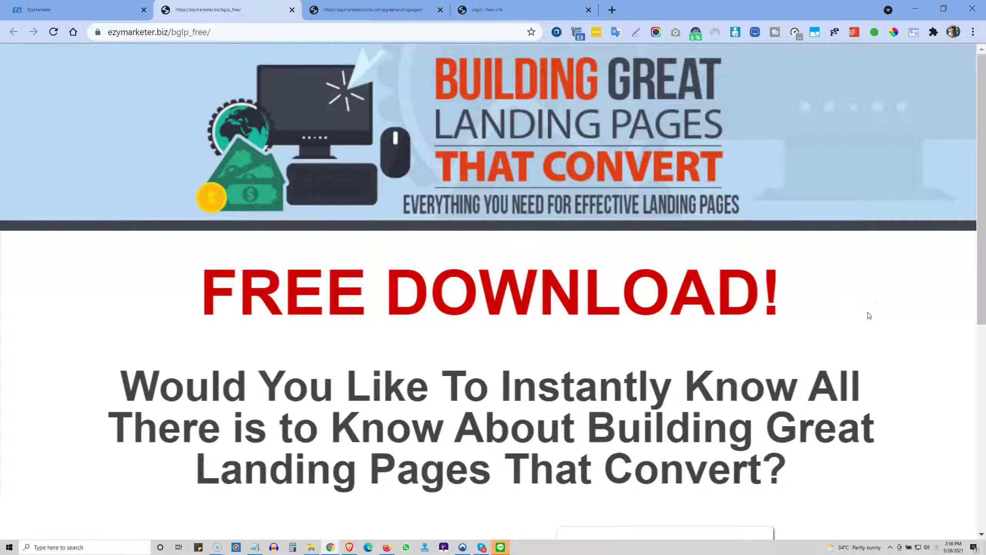
scroll(866, 317, "down", 8)
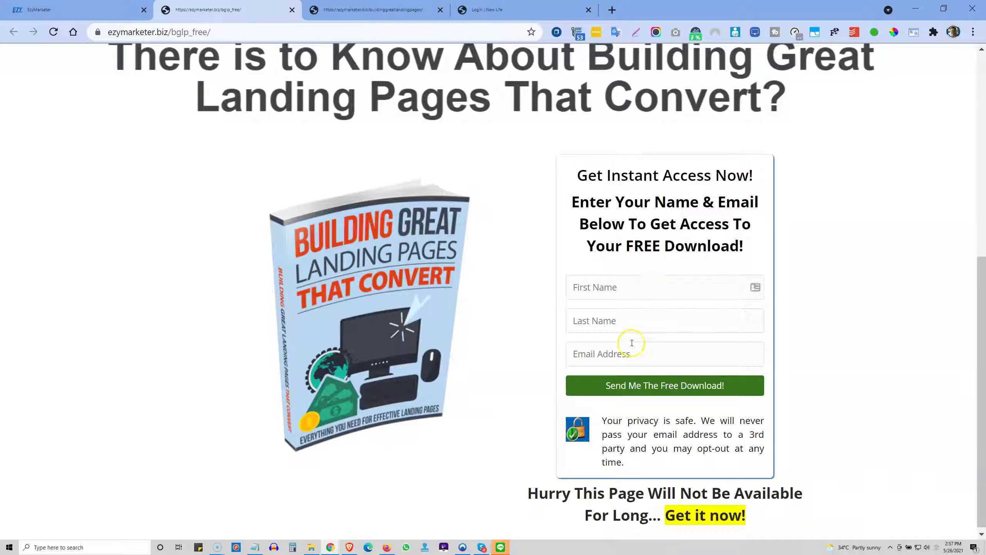
scroll(432, 388, "down", 1)
scroll(432, 389, "up", 8)
scroll(438, 386, "down", 5)
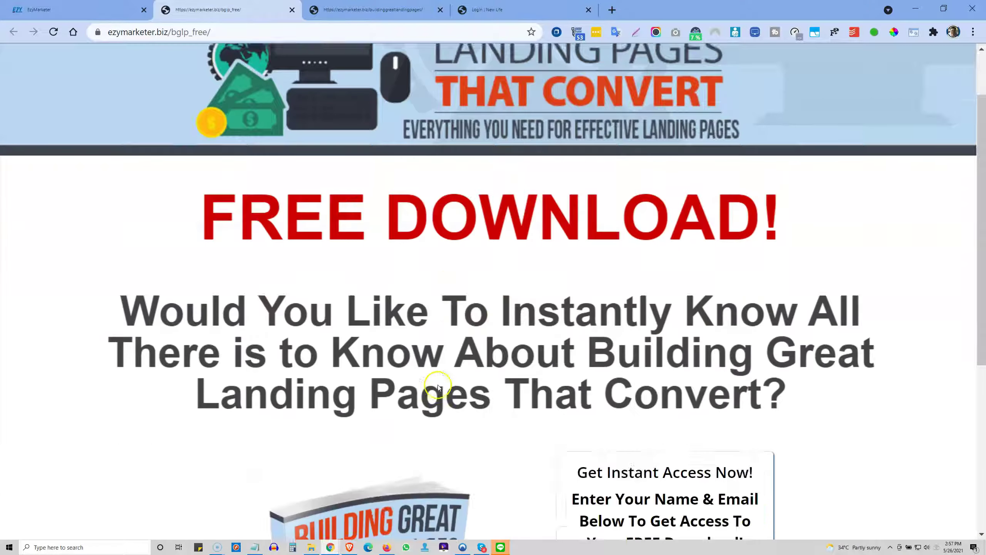
scroll(437, 387, "down", 3)
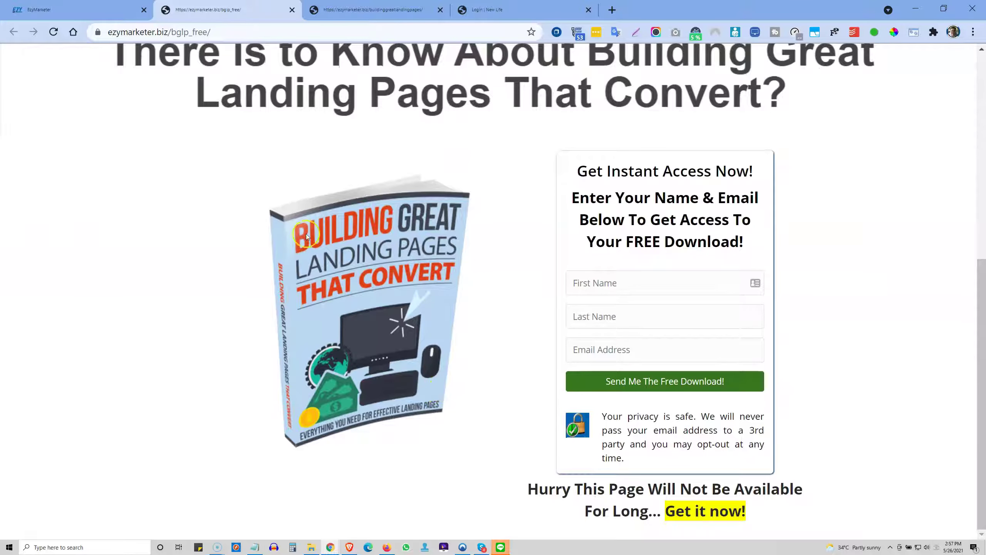
scroll(399, 362, "up", 6)
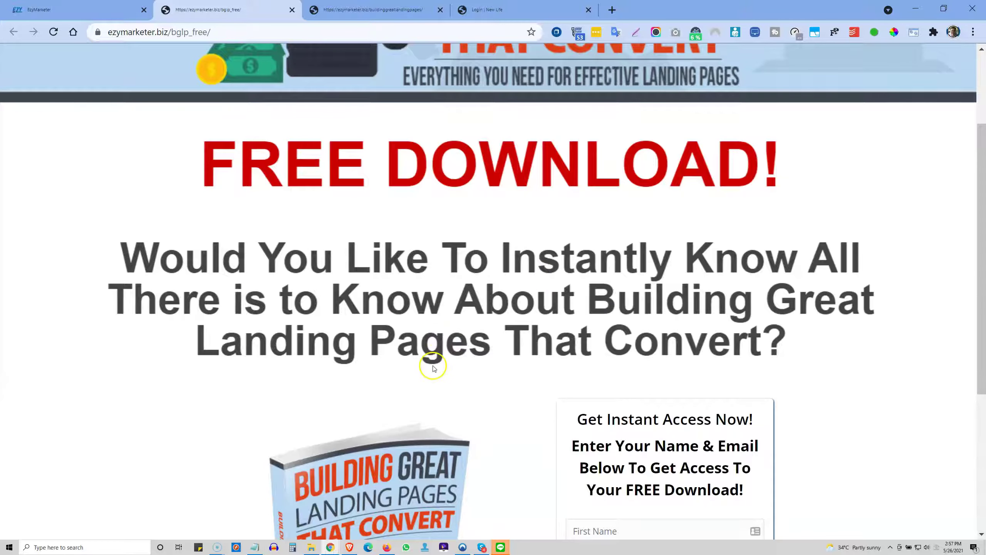
scroll(433, 366, "up", 3)
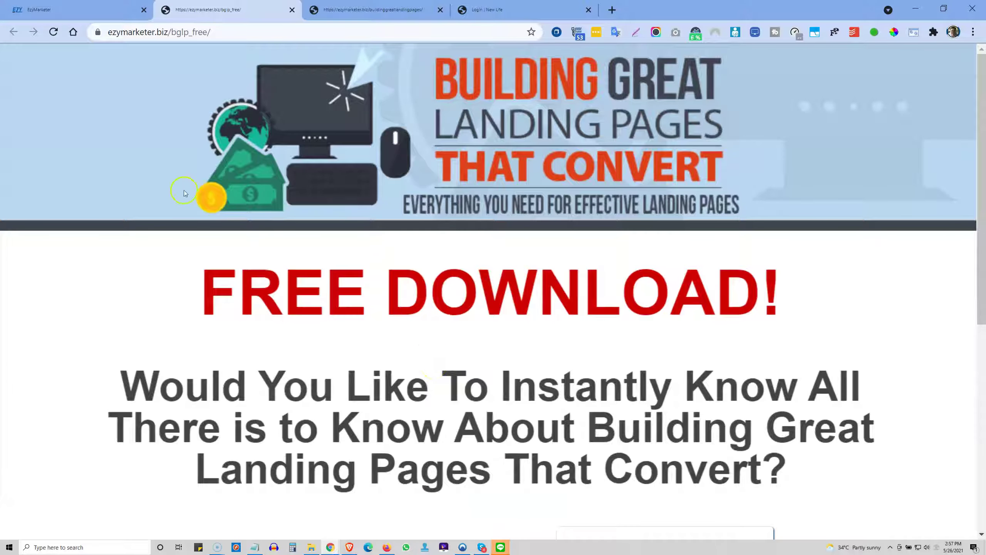
scroll(509, 354, "down", 9)
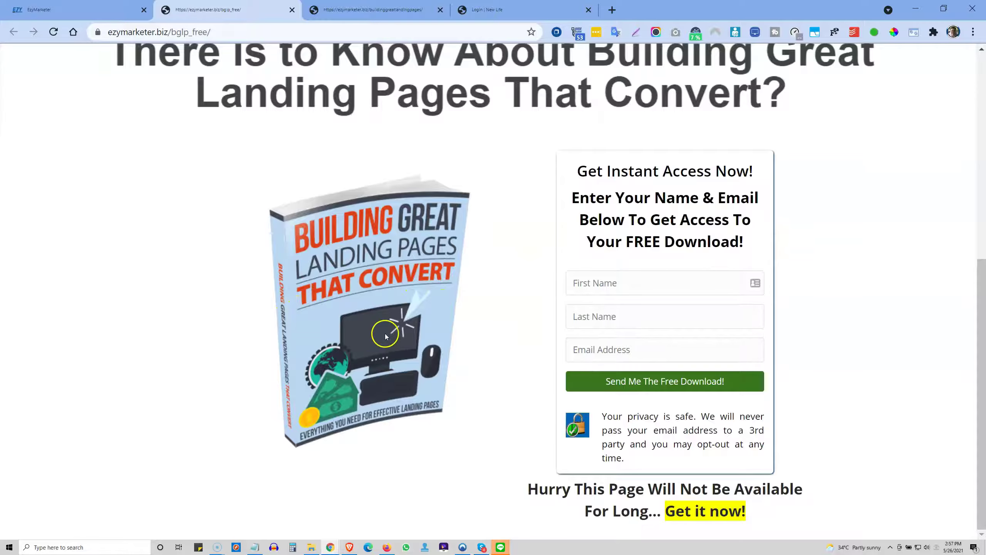
scroll(386, 328, "up", 9)
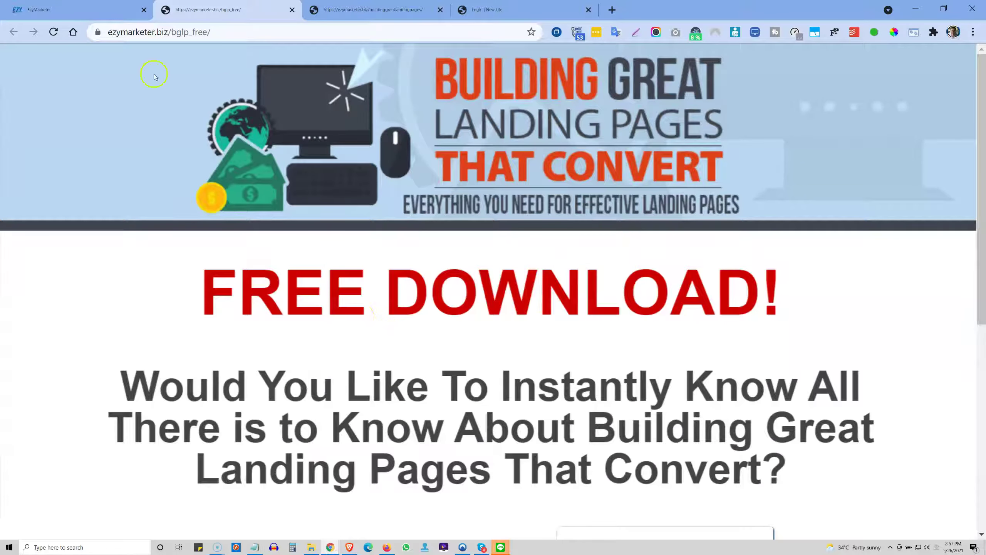
Edit the Building Great Landing Pages That Convert website and open its opt-in form settings
left_click(52, 10)
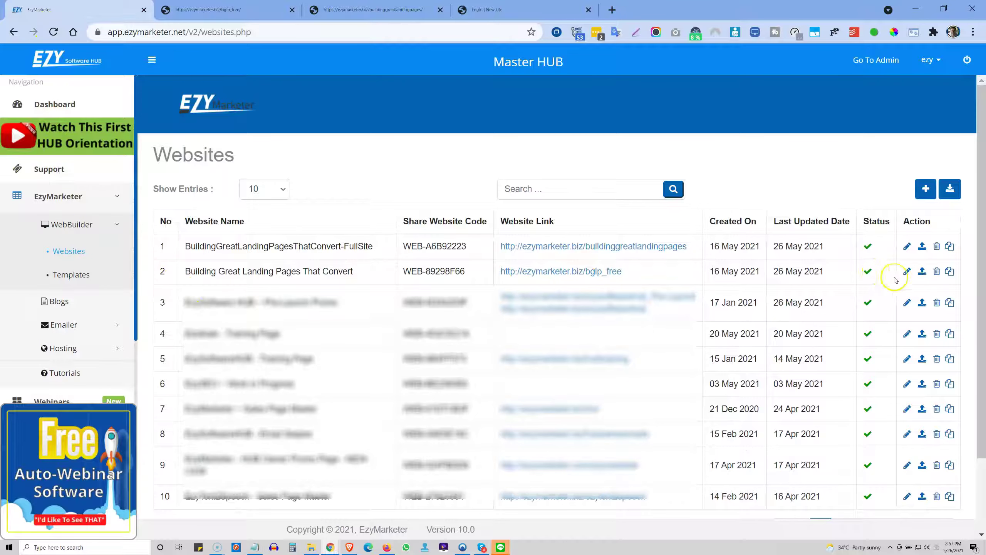
left_click(905, 272)
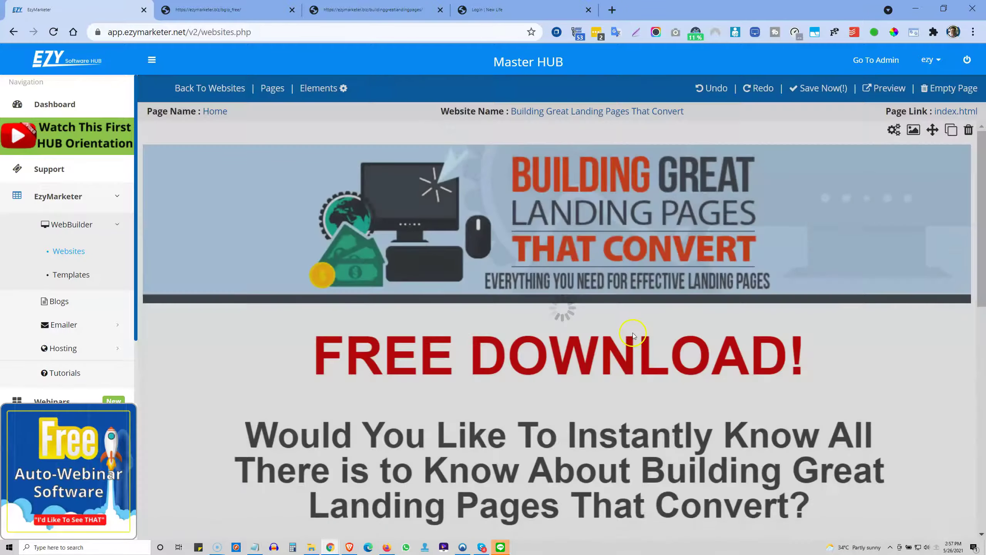
scroll(639, 326, "down", 5)
scroll(638, 325, "down", 6)
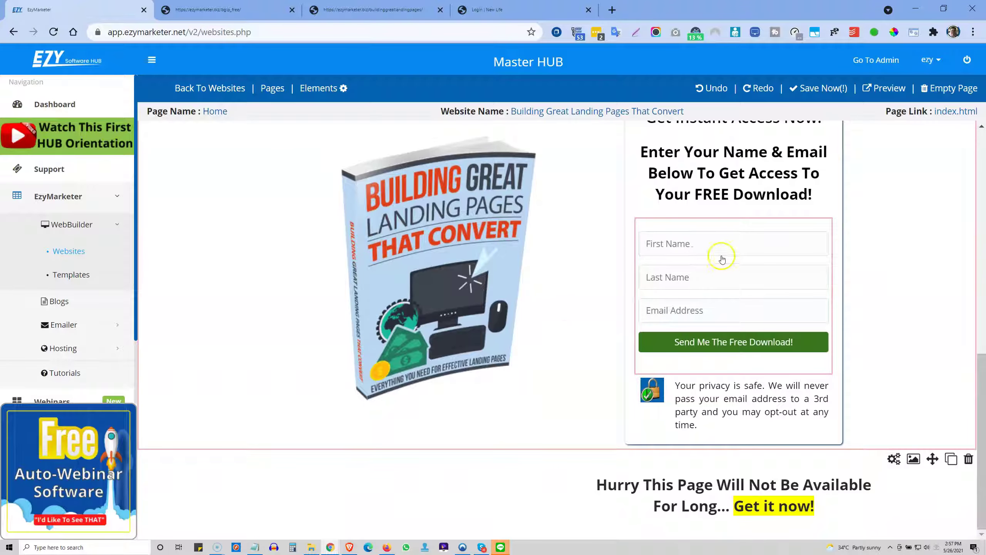
left_click(671, 244)
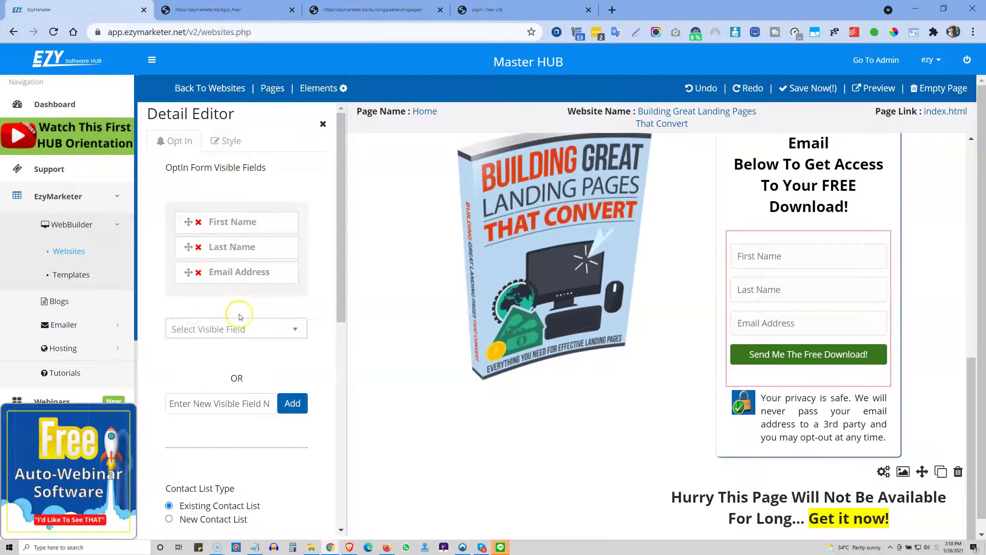
Review the opt-in form's Contact List and Thank You Page Link settings in the Detail Editor
scroll(218, 284, "down", 3)
scroll(215, 280, "up", 3)
scroll(220, 275, "down", 6)
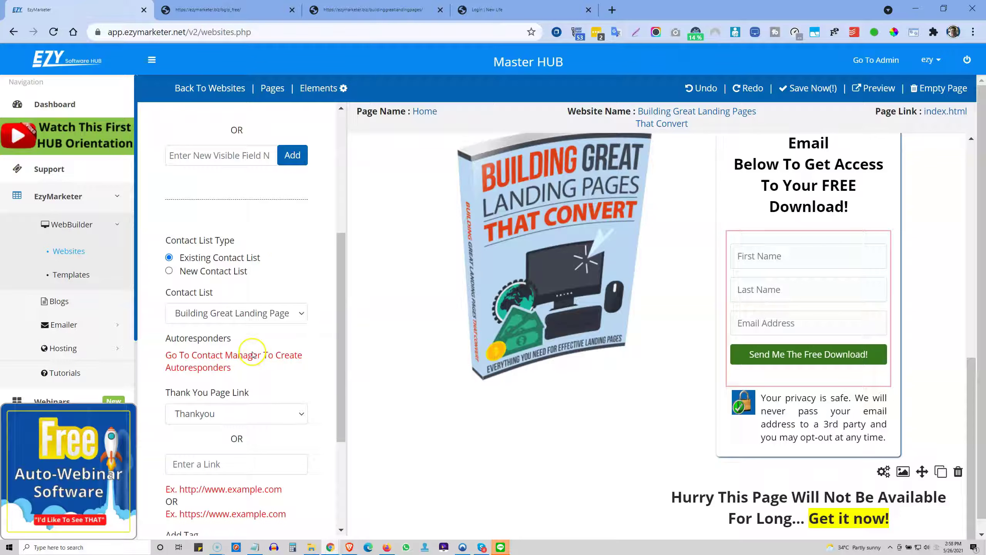
scroll(252, 354, "down", 3)
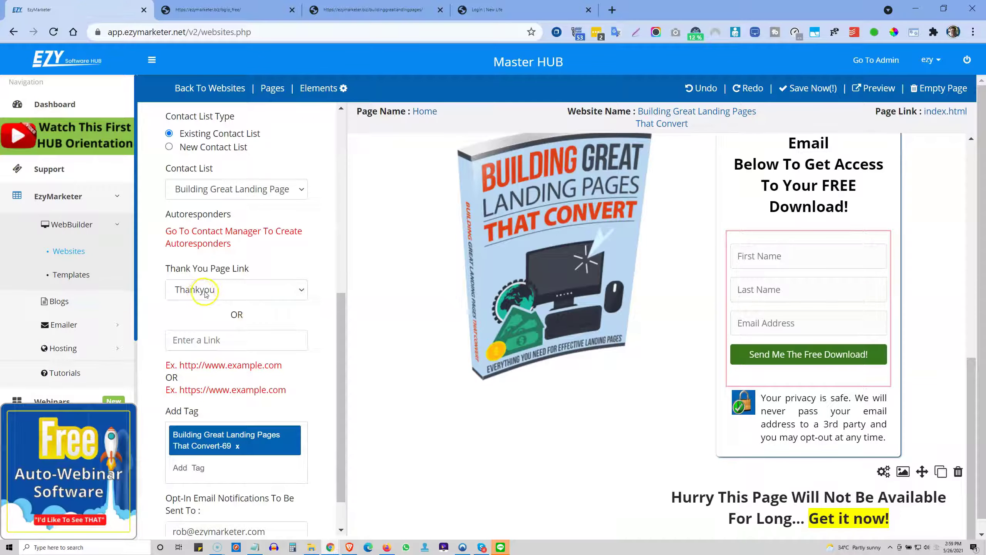
scroll(205, 294, "up", 5)
scroll(205, 294, "up", 4)
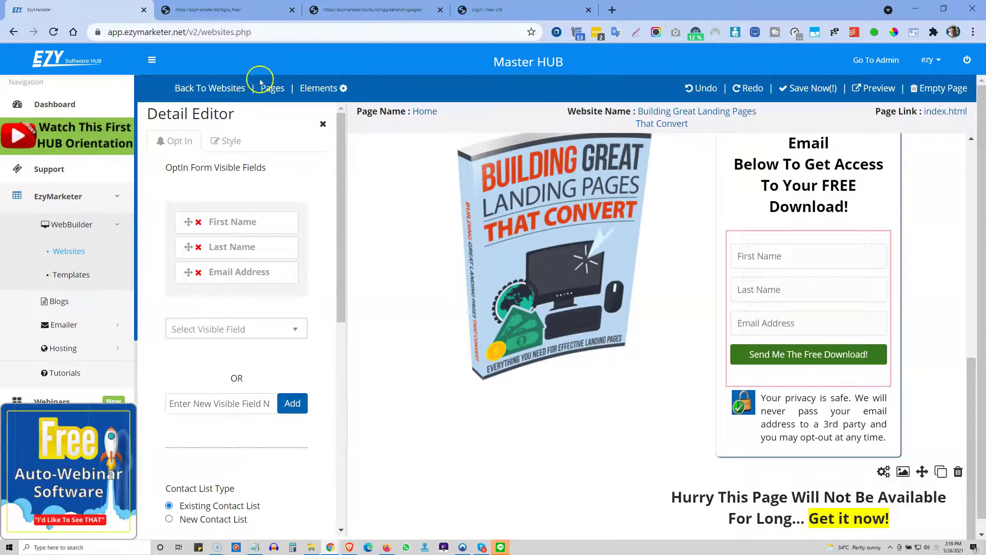
Open the Thankyou page from the website's Pages list
left_click(272, 88)
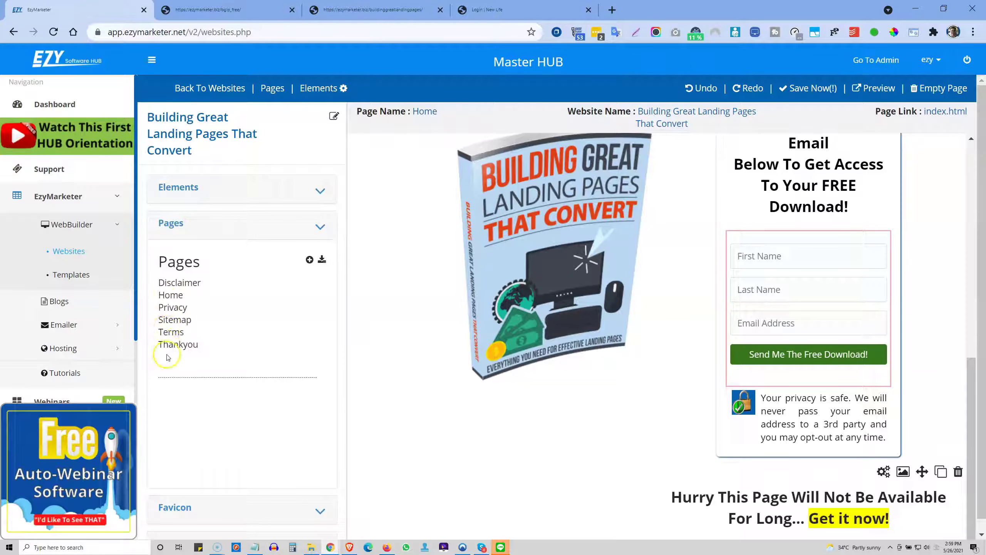
left_click(174, 345)
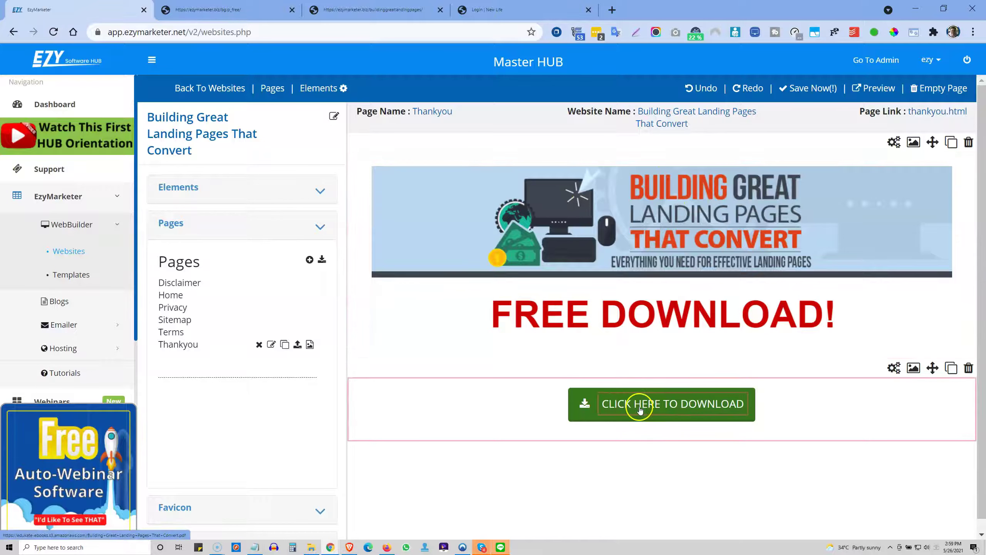
Inspect the CLICK HERE TO DOWNLOAD button's link URL to the edukate-ebooks.s3 ebook PDF
left_click(662, 407)
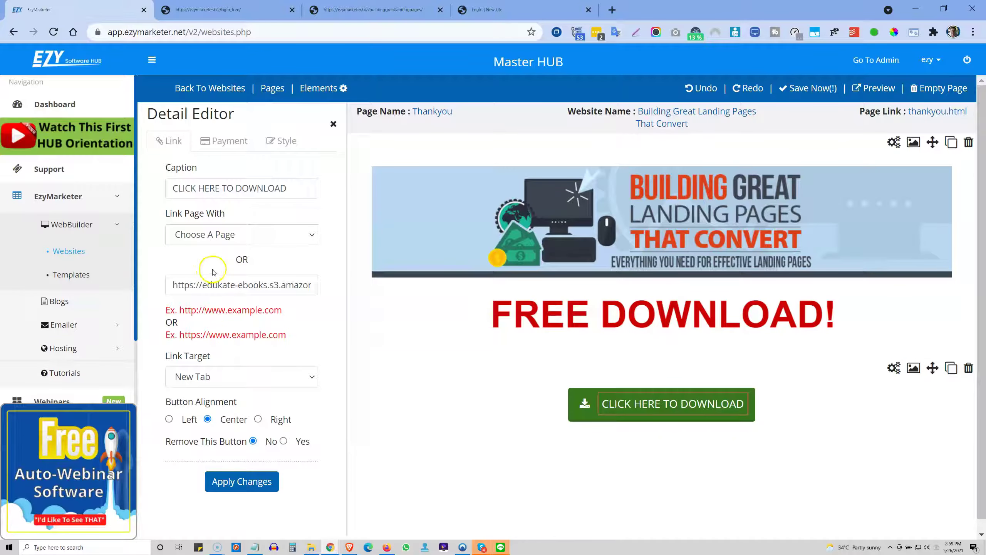
left_click_drag(181, 285, 260, 286)
left_click(301, 283)
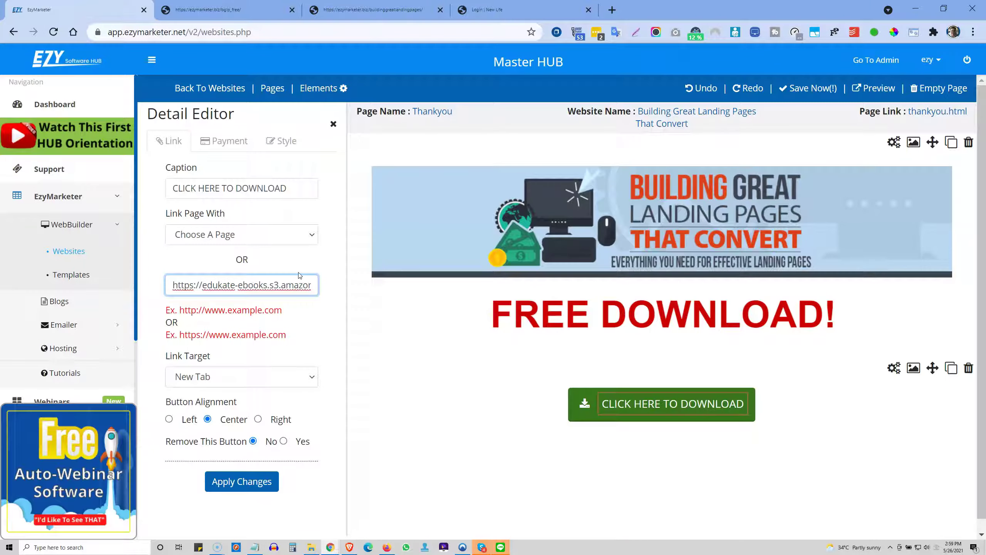
left_click(299, 275)
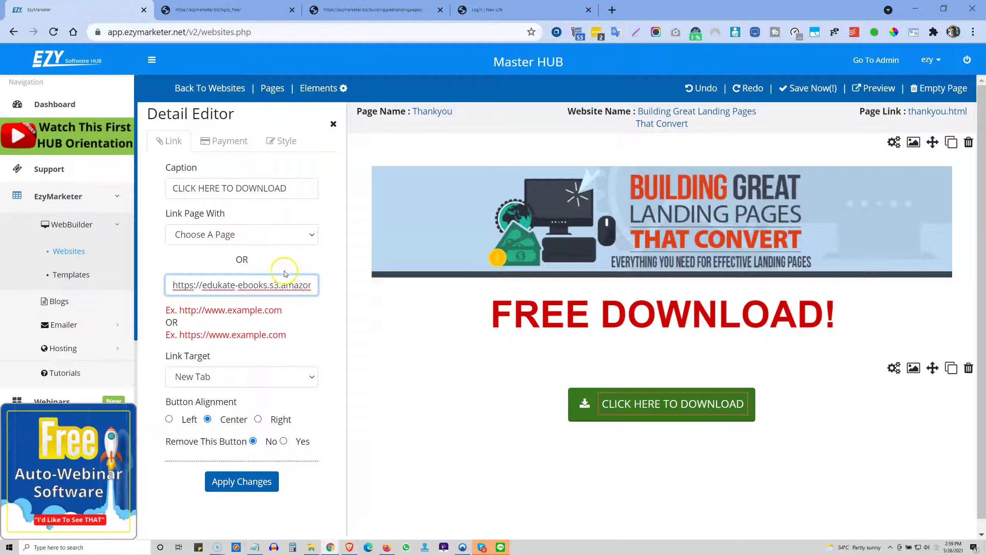
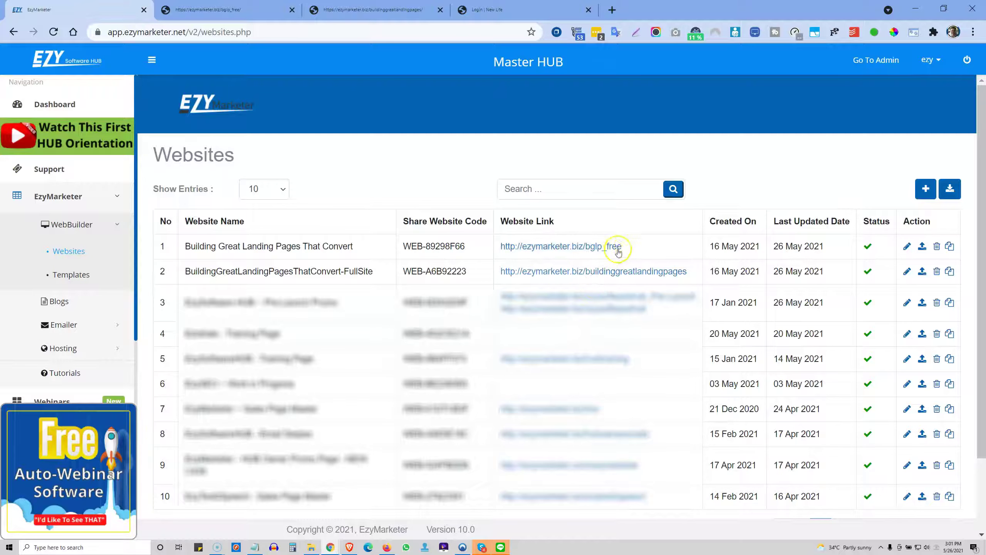
left_click_drag(623, 247, 430, 247)
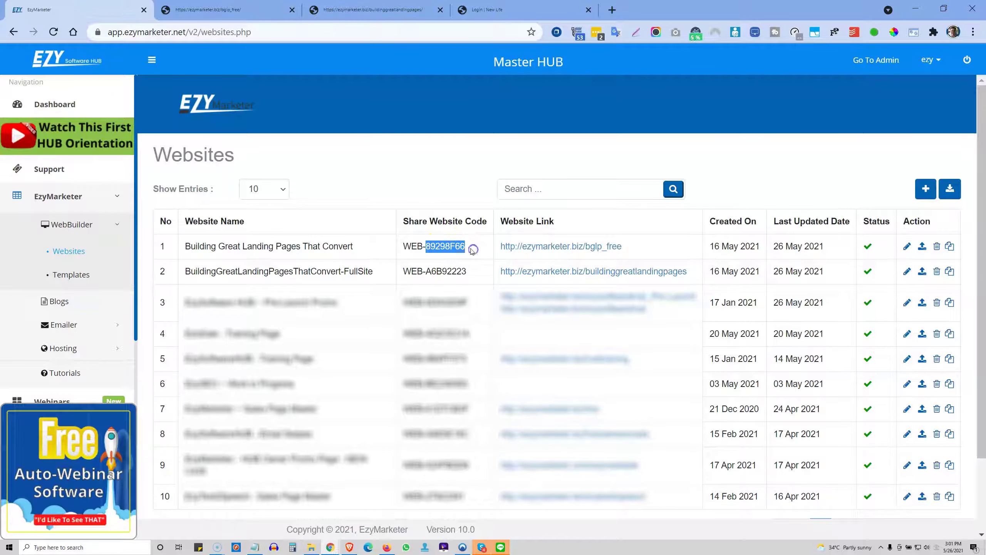
left_click(427, 246)
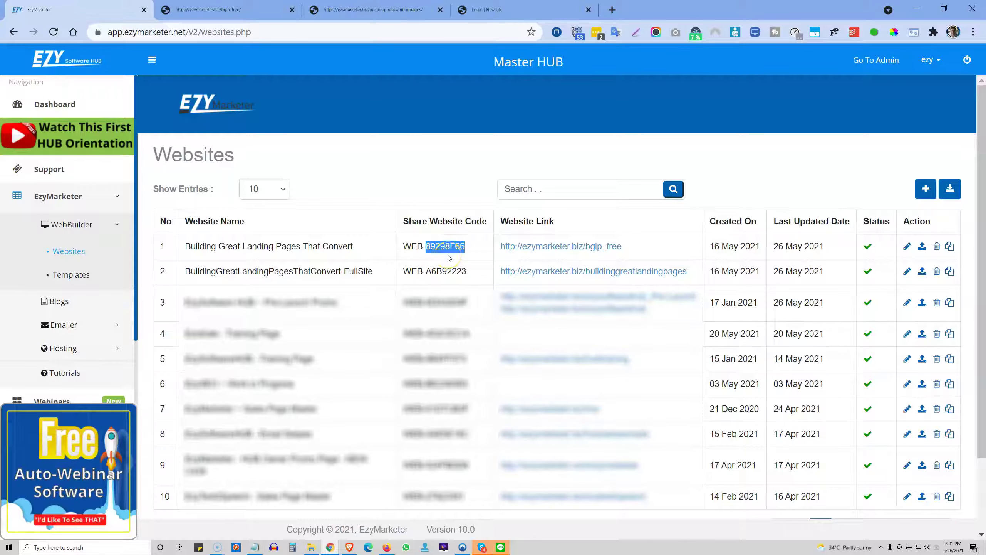
Import the website from pasted code 89298F66 and set it to use a new contact list
left_click(950, 189)
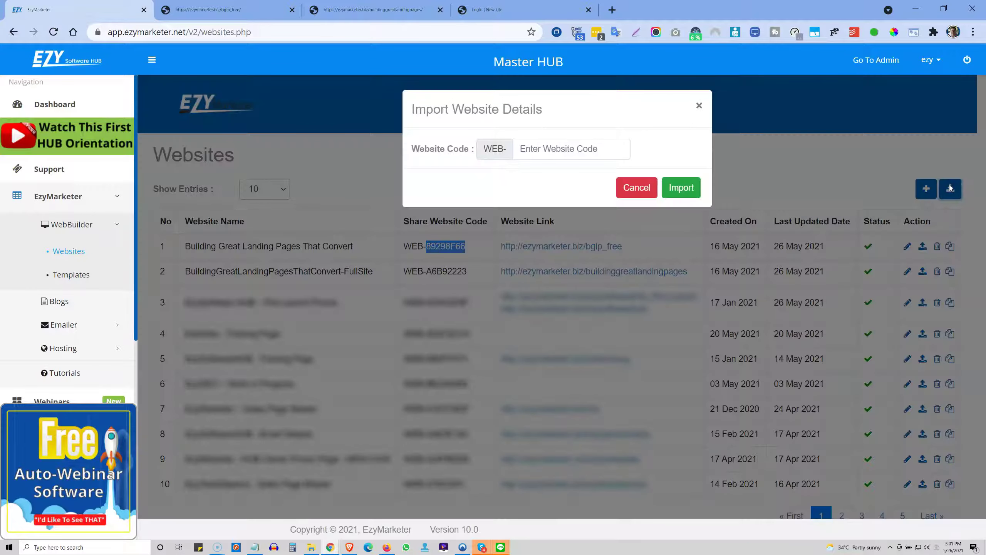
left_click(592, 149)
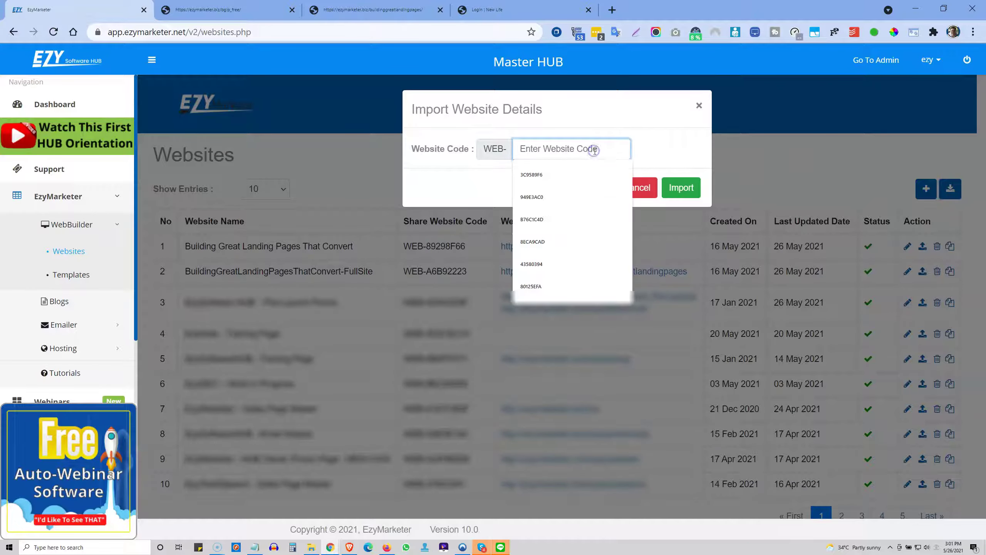
type("89298F66")
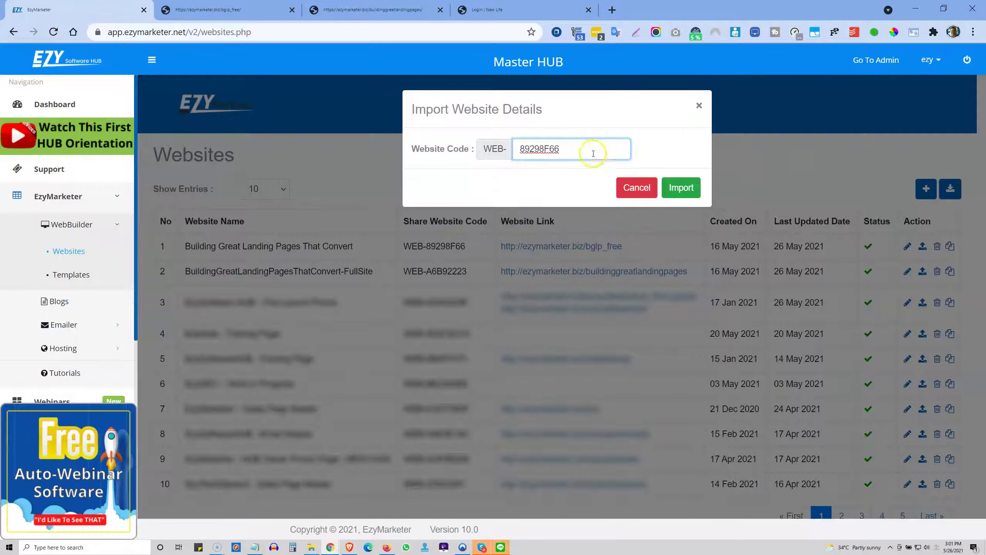
left_click(684, 188)
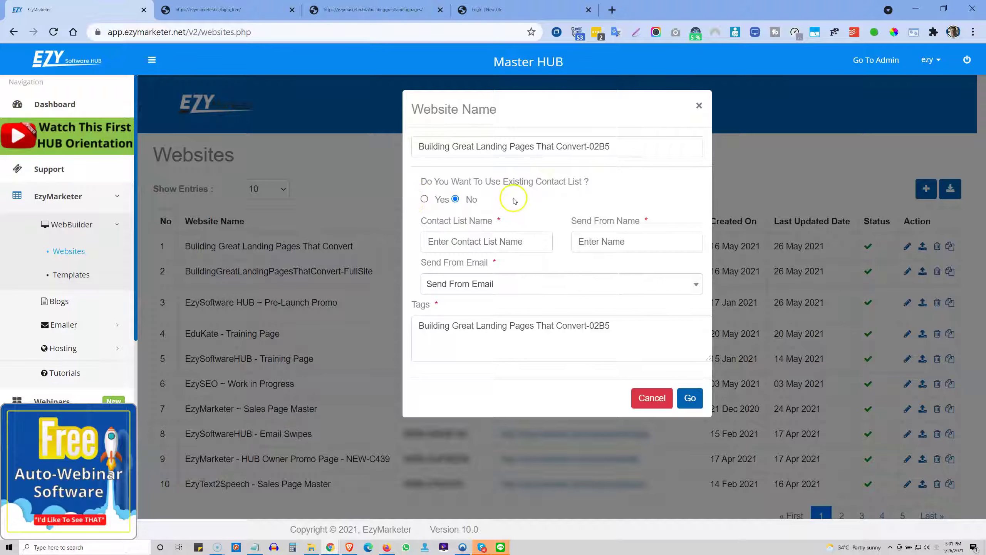
left_click(425, 199)
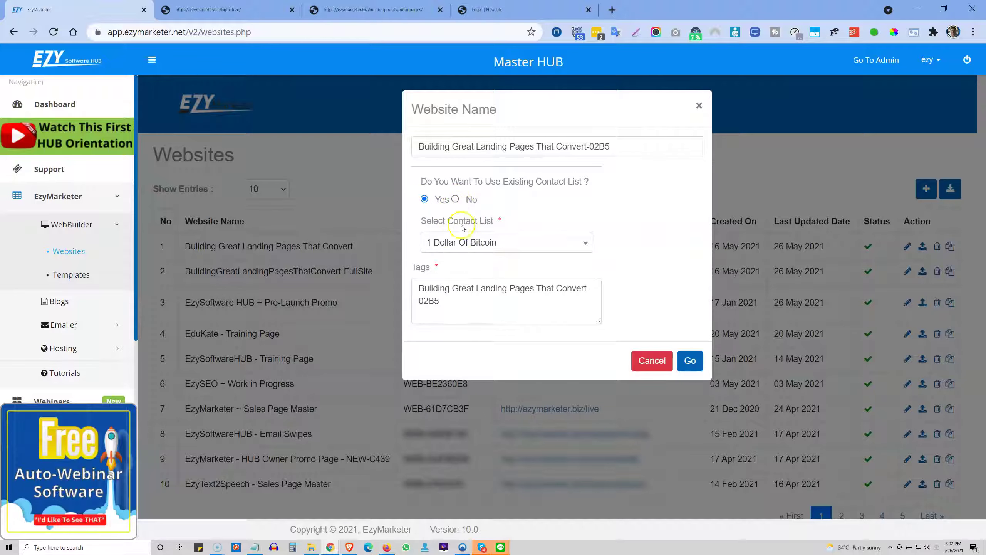
left_click(455, 199)
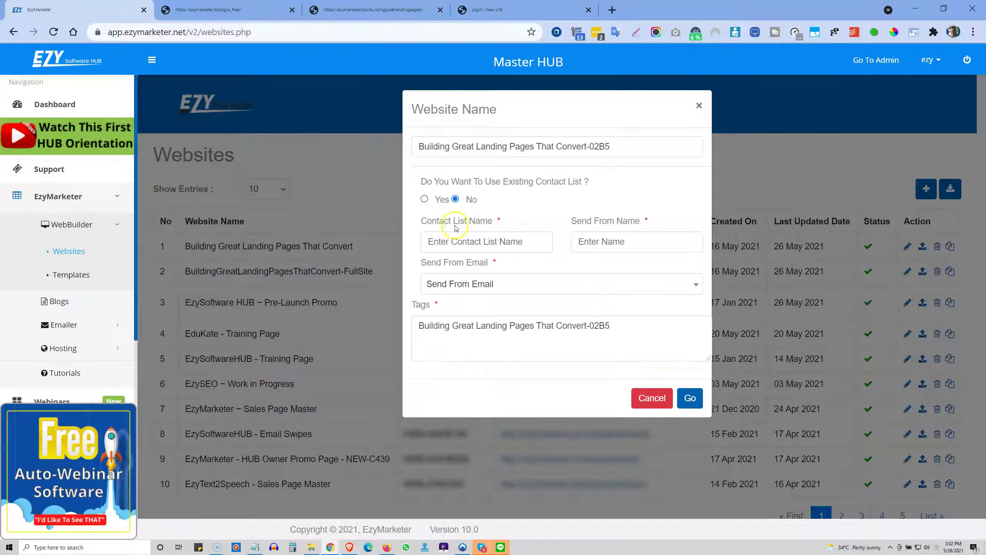
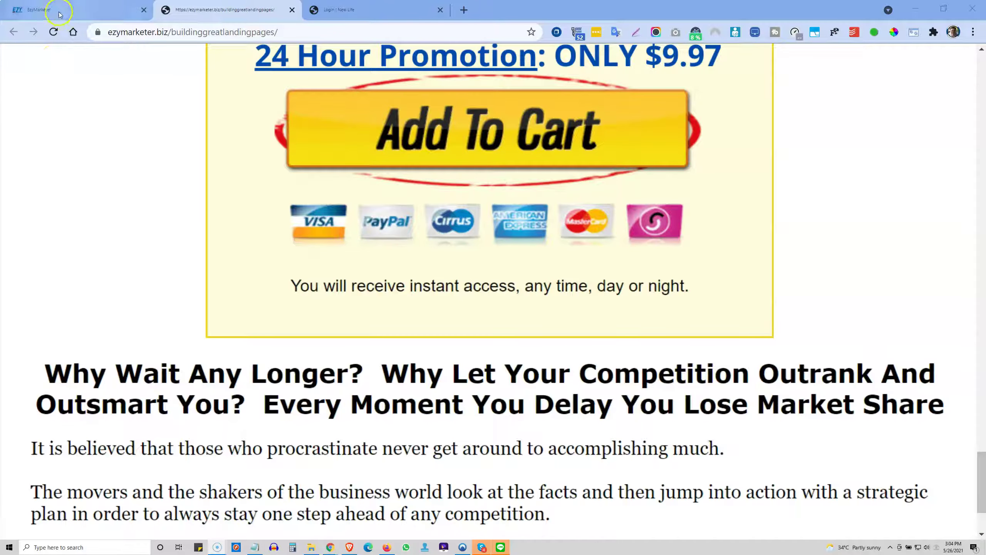
Leave the live landing page and return to the EzyMarketer WebBuilder Websites list
left_click(56, 11)
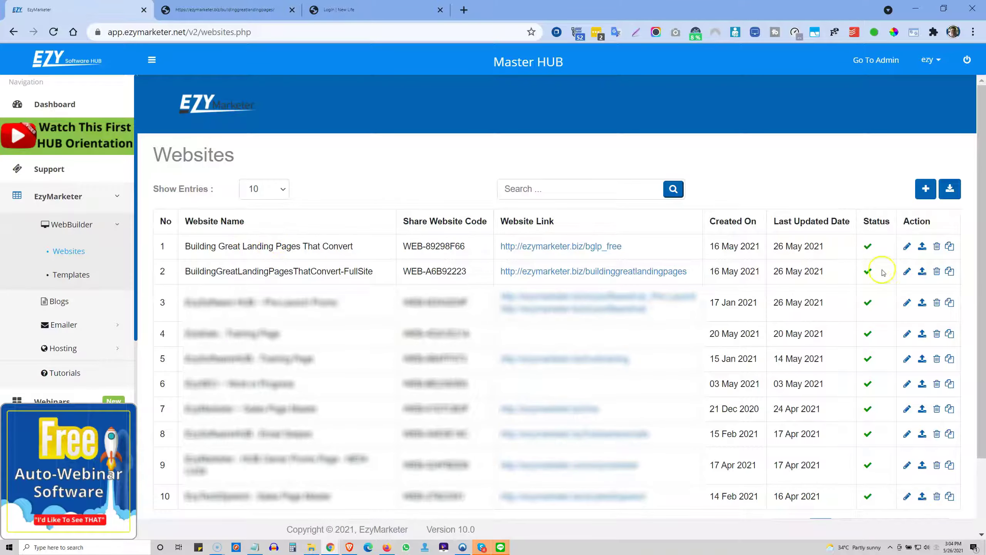
Edit the BuildingGreatLandingPagesThatConvert-FullSite Home page and scroll to its Add To Cart box
left_click(907, 272)
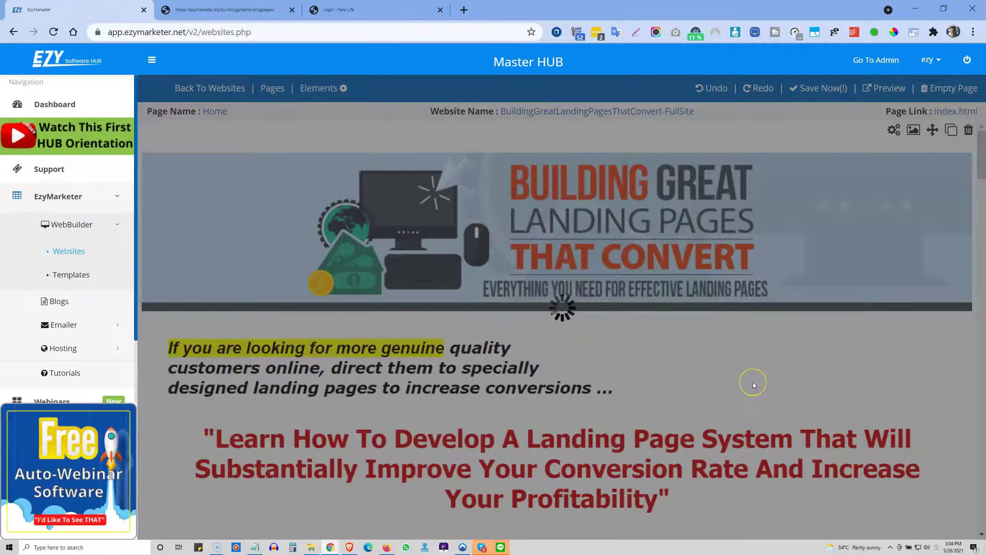
scroll(702, 367, "down", 3)
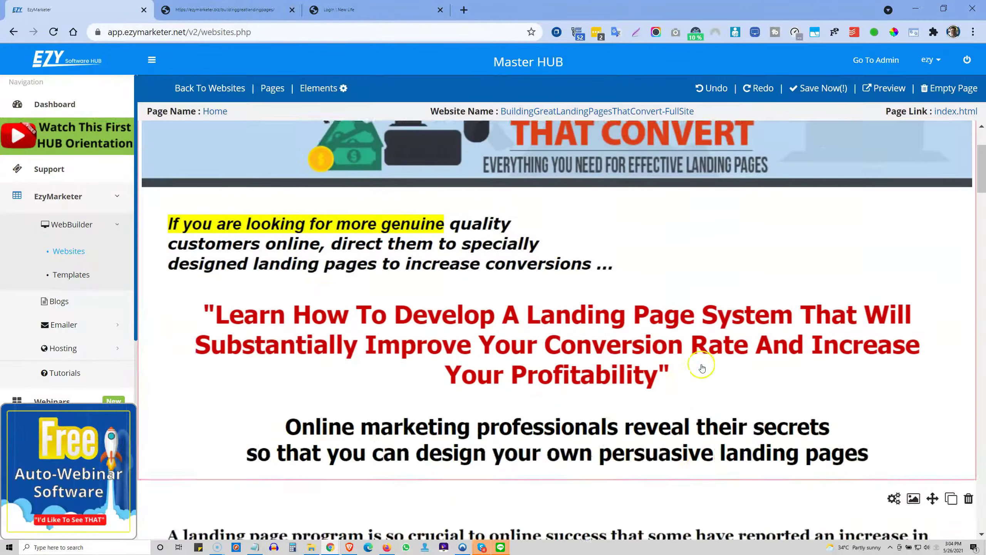
scroll(702, 367, "down", 20)
scroll(627, 332, "down", 20)
scroll(611, 319, "down", 12)
scroll(602, 315, "up", 6)
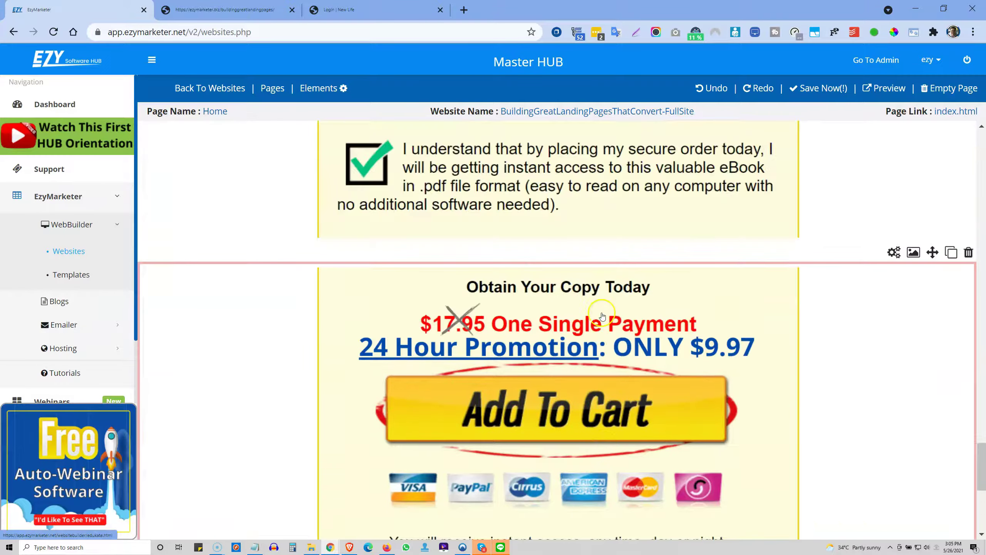
Review the Add To Cart image's Payment and Image link settings, then list the site's pages
left_click(564, 408)
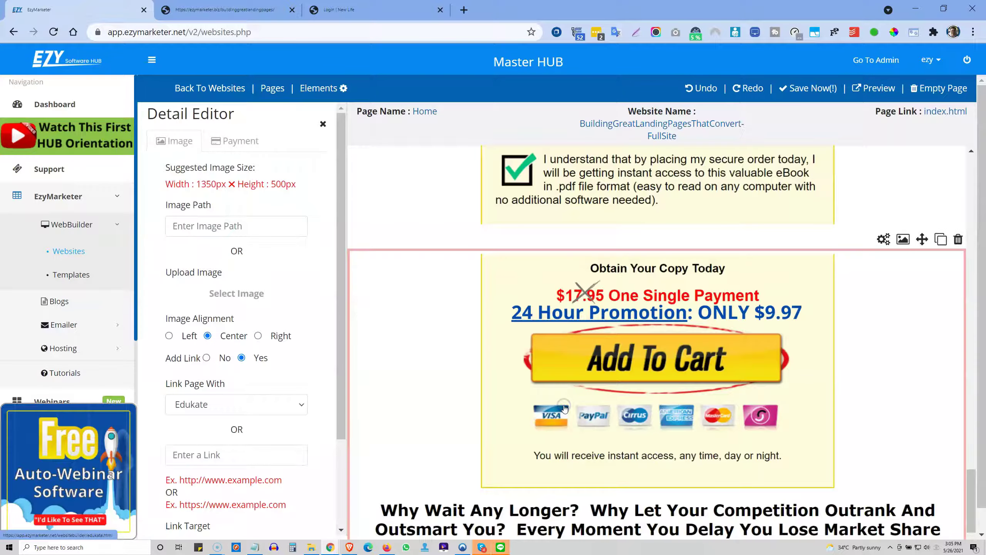
left_click(230, 143)
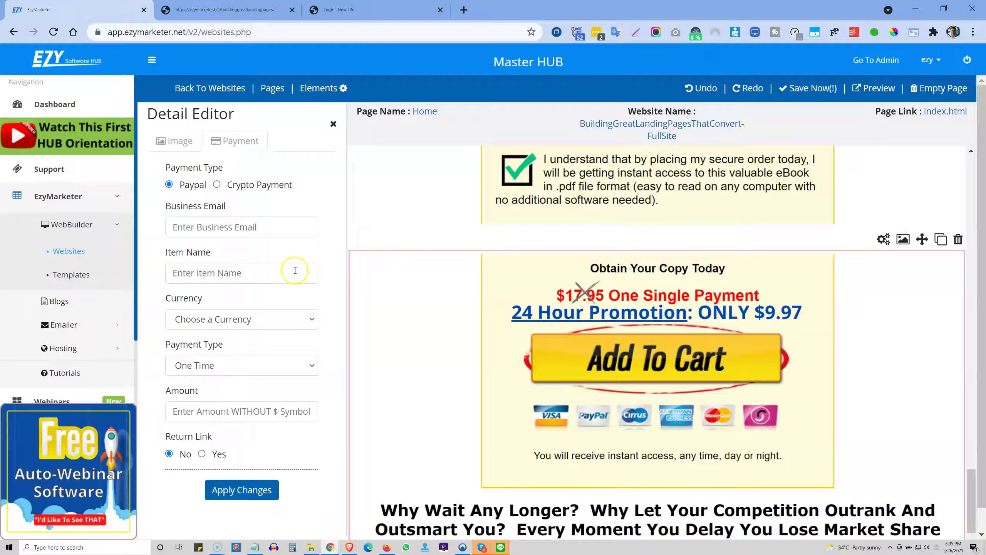
left_click(173, 142)
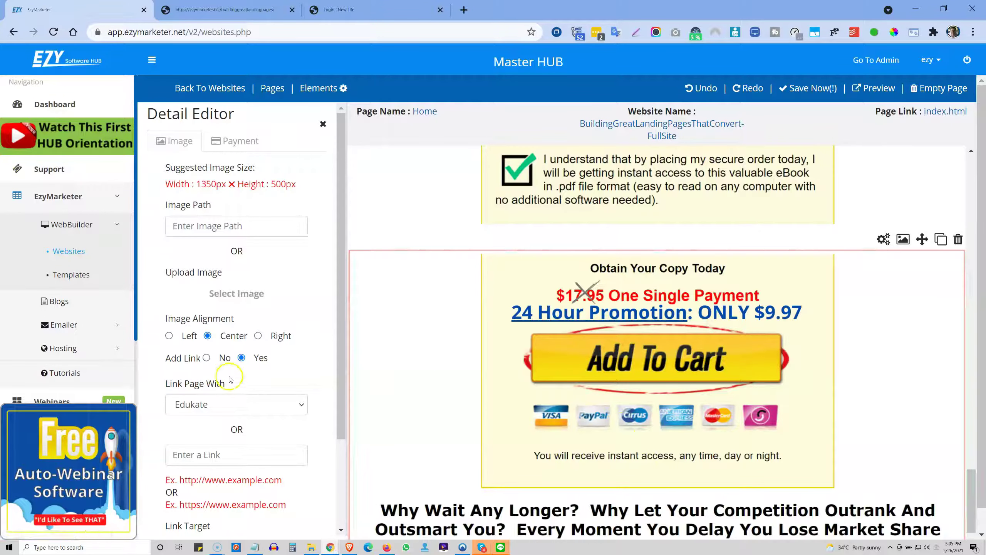
scroll(227, 374, "down", 3)
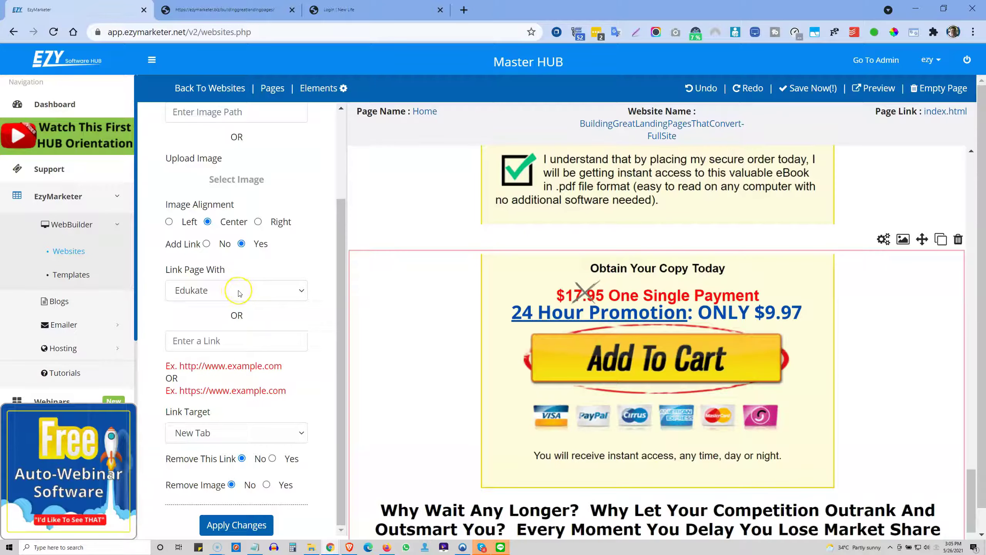
scroll(240, 294, "up", 3)
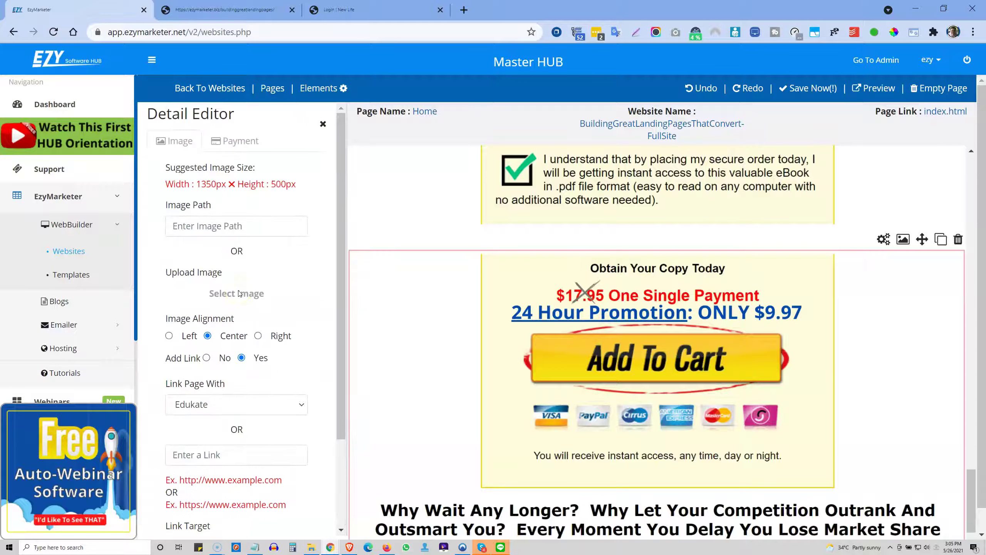
left_click(272, 89)
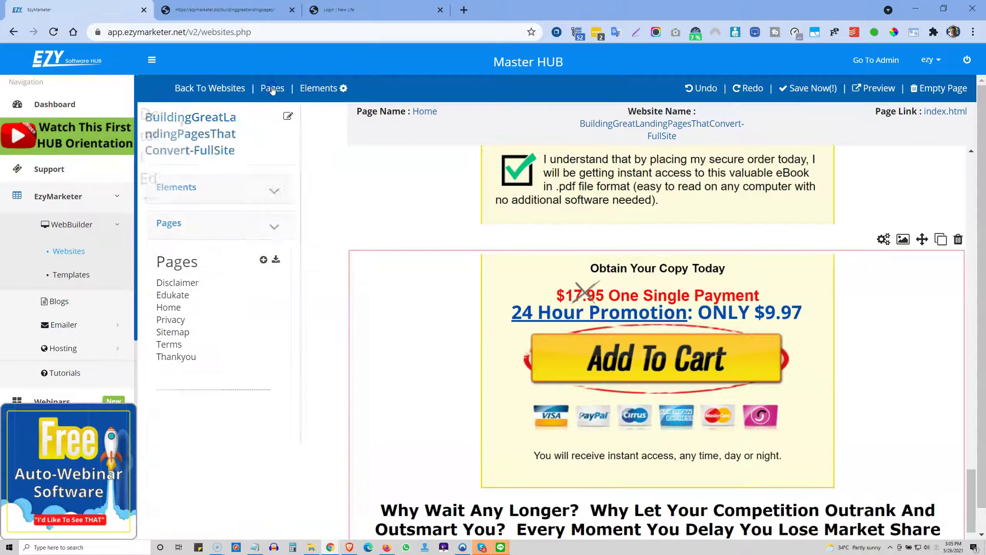
Open the Edukate page and read its note on linking to your EduKate academy course
left_click(169, 295)
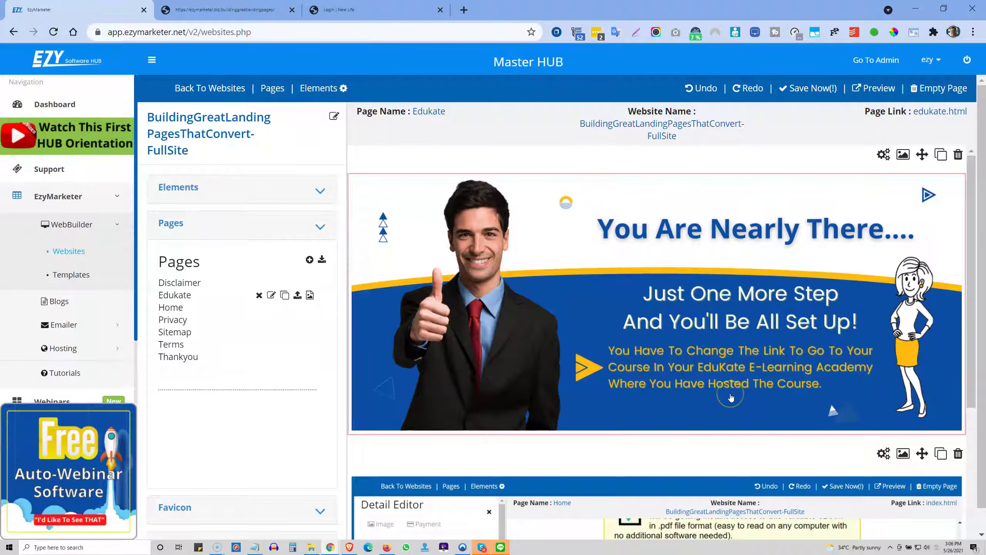
scroll(729, 398, "down", 5)
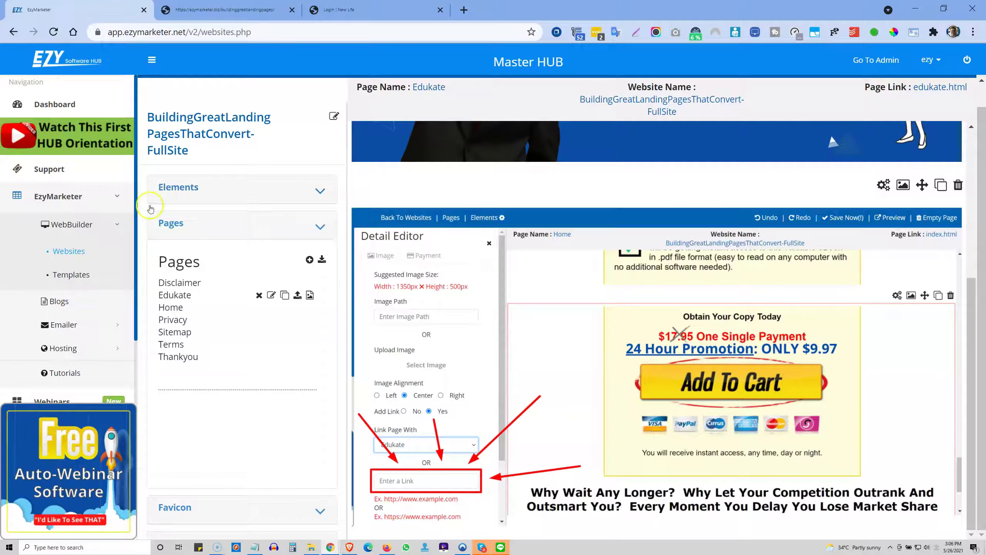
On the Home page, ready the Add To Cart image's Enter a Link field, then go to EduKate Studio login
left_click(171, 307)
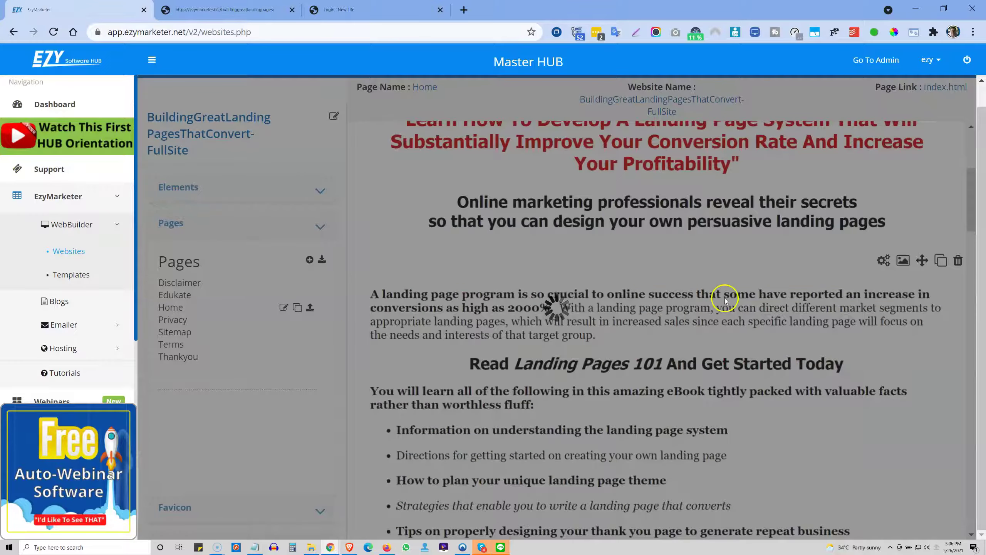
scroll(717, 303, "down", 20)
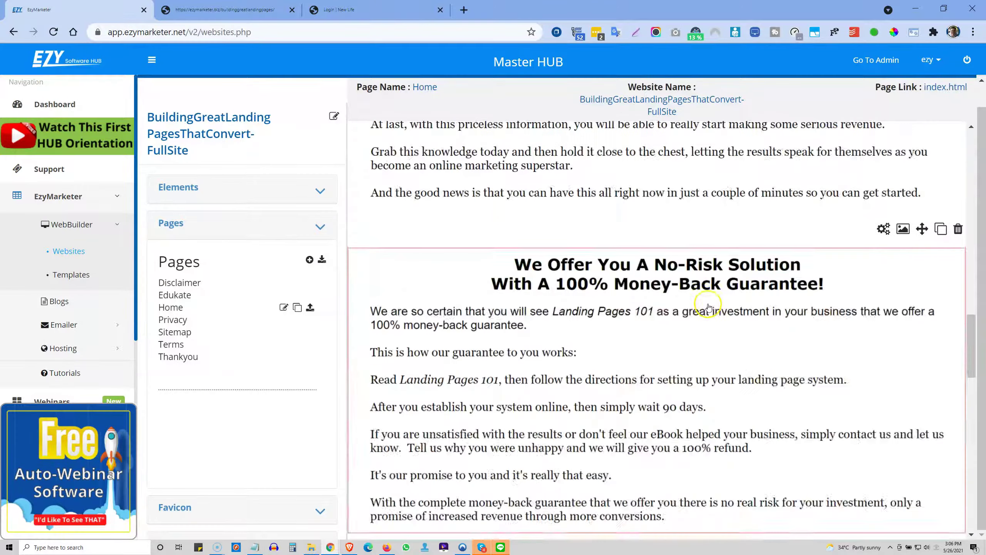
scroll(701, 305, "up", 5)
left_click(648, 431)
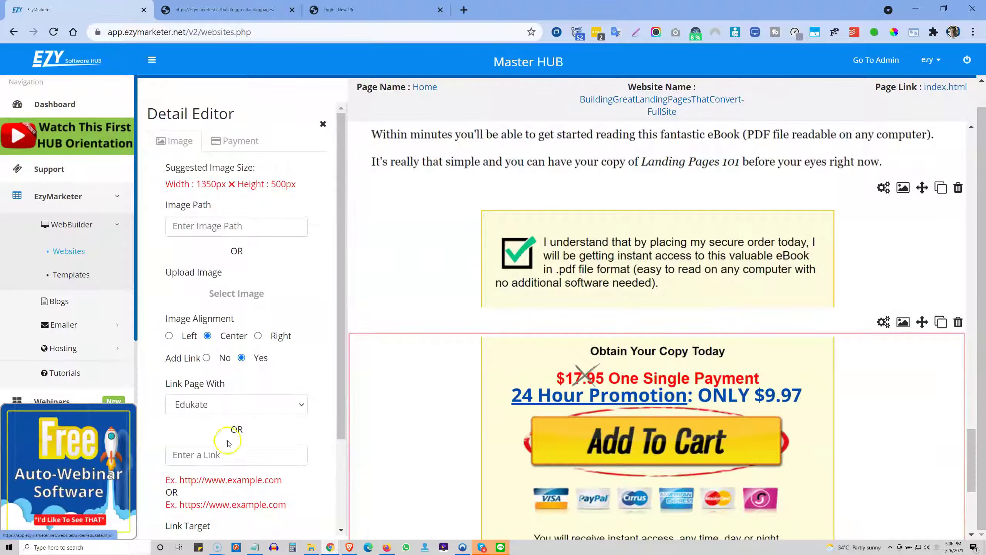
left_click(187, 455)
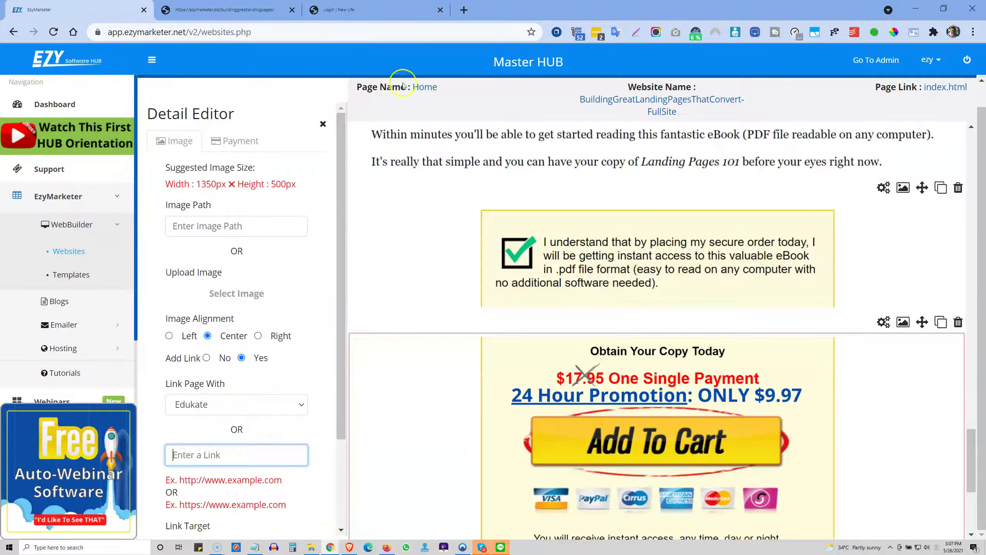
left_click(364, 9)
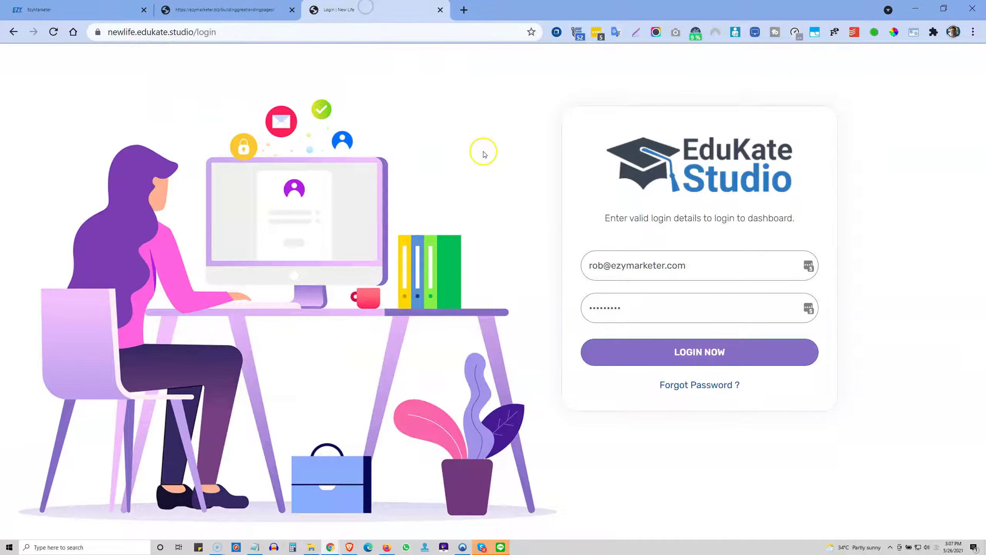
Log in to EduKate Studio and open the newlife.edukate.studio academy in a new tab
left_click(718, 357)
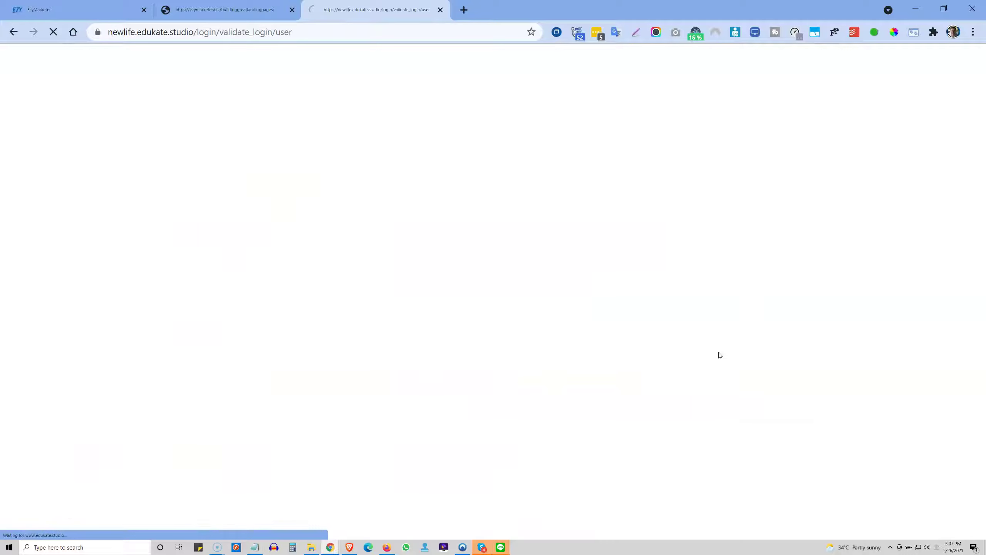
left_click(722, 352)
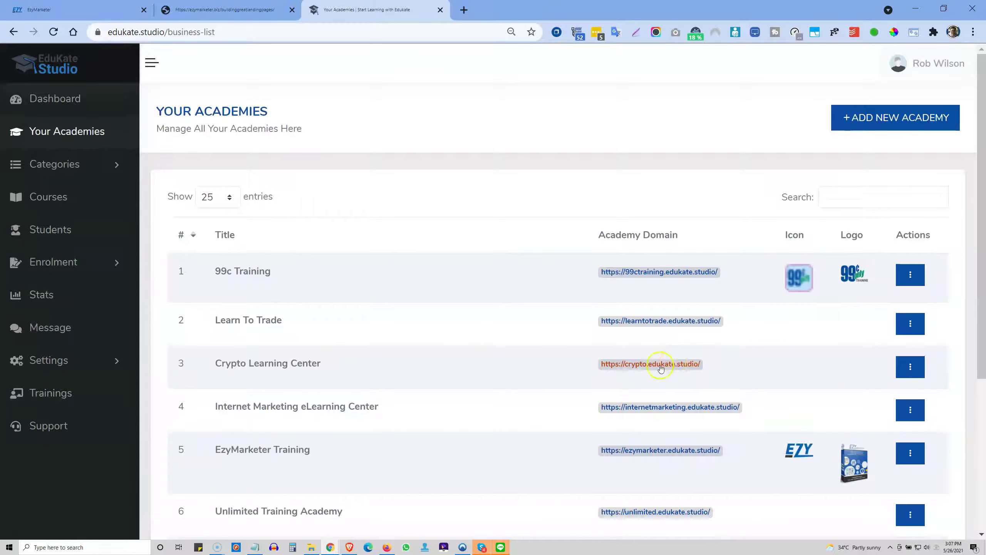
scroll(527, 362, "down", 5)
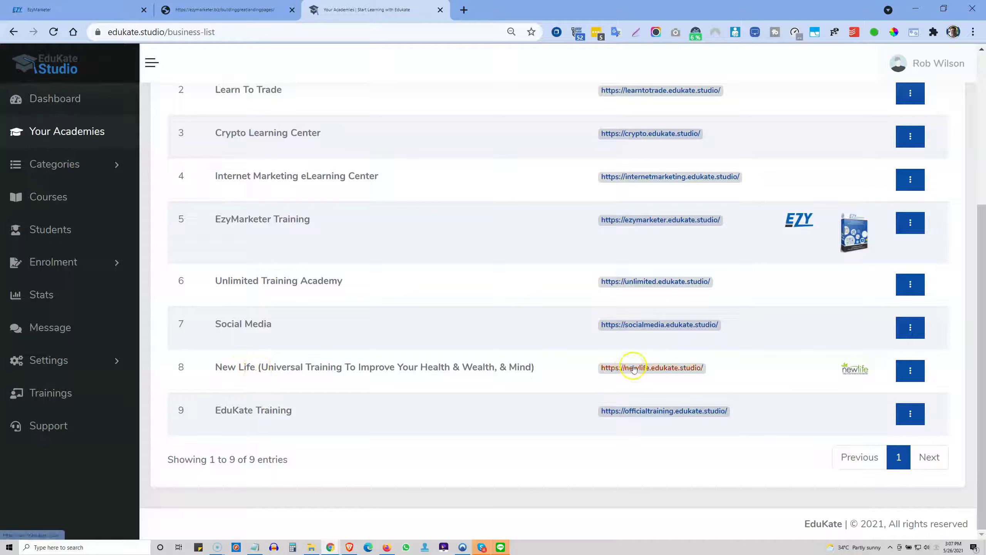
right_click(647, 368)
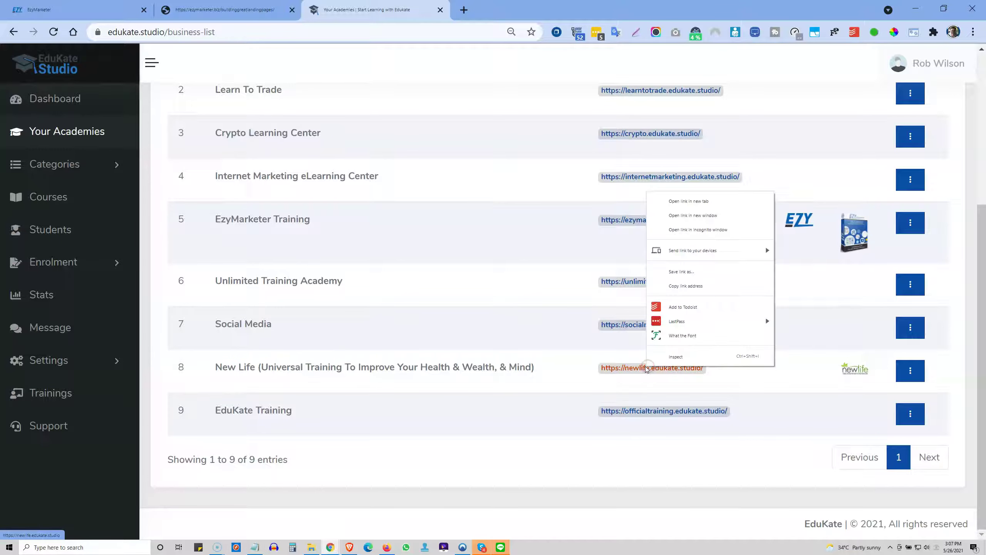
left_click(688, 200)
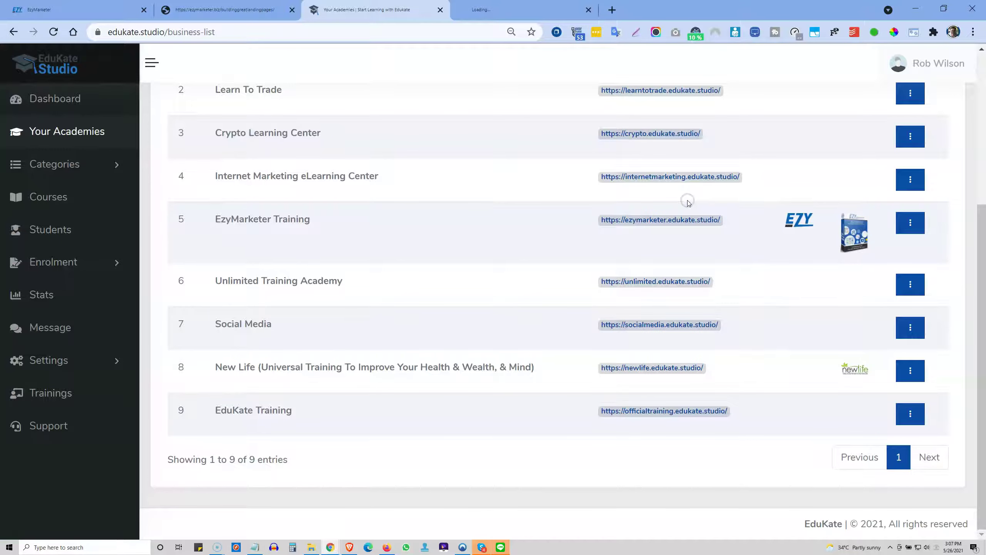
Scroll the New Life homepage to the $10 Building Great Landing Pages That Convert course
left_click(512, 12)
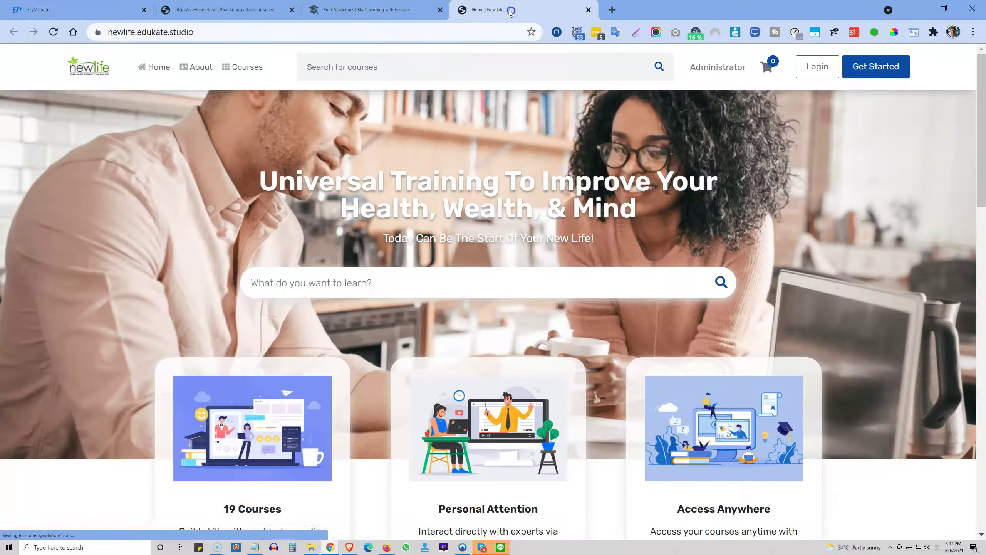
scroll(820, 378, "down", 3)
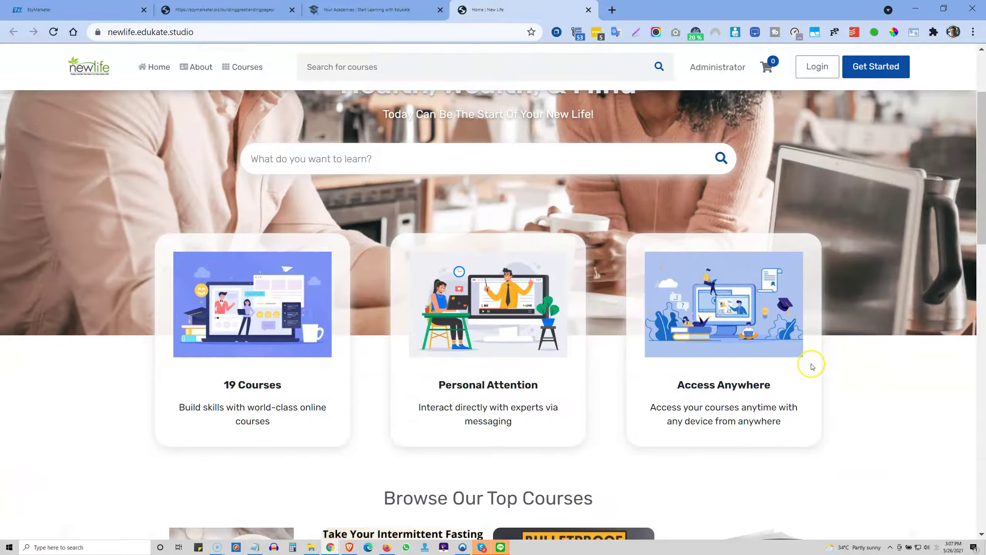
scroll(812, 366, "up", 3)
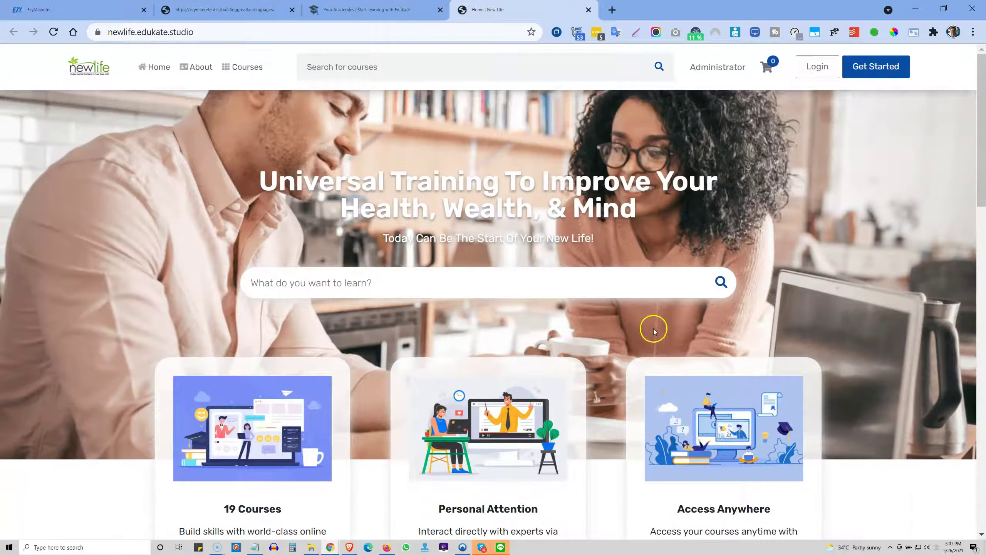
scroll(651, 328, "down", 10)
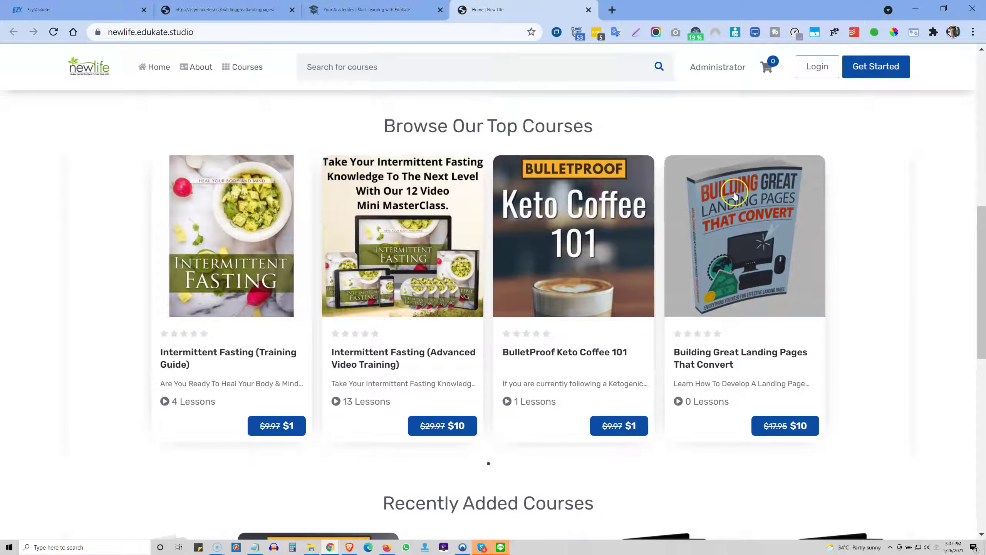
scroll(710, 401, "down", 3)
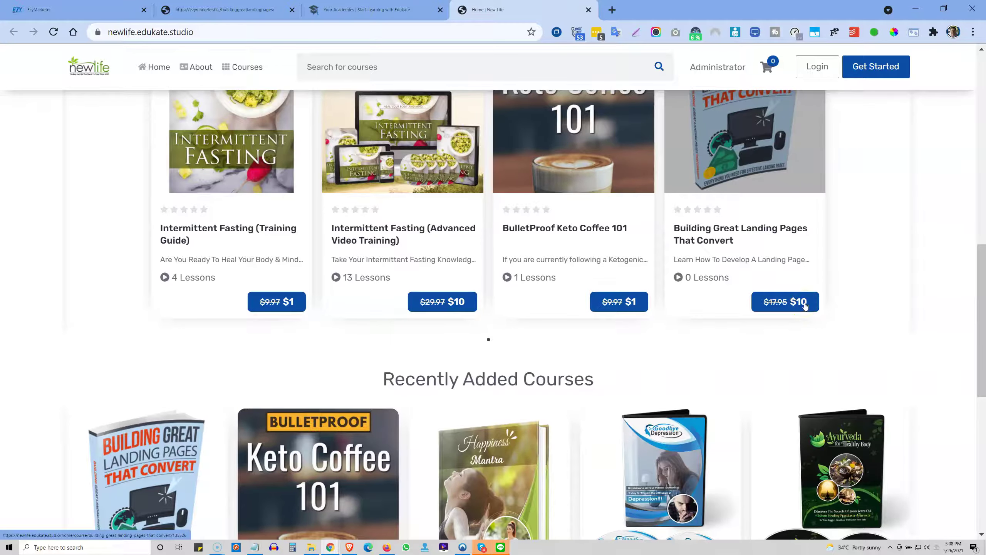
scroll(806, 307, "down", 5)
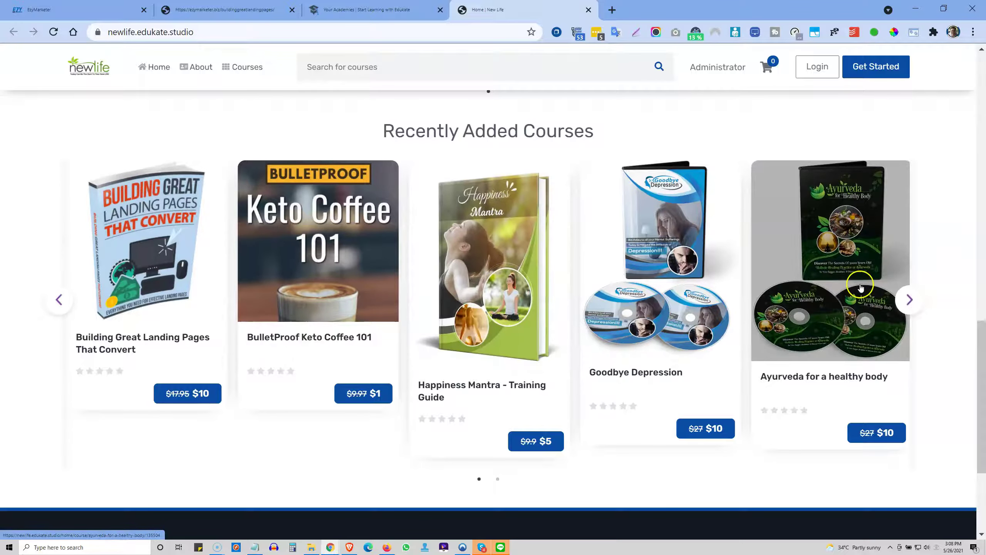
scroll(860, 288, "up", 7)
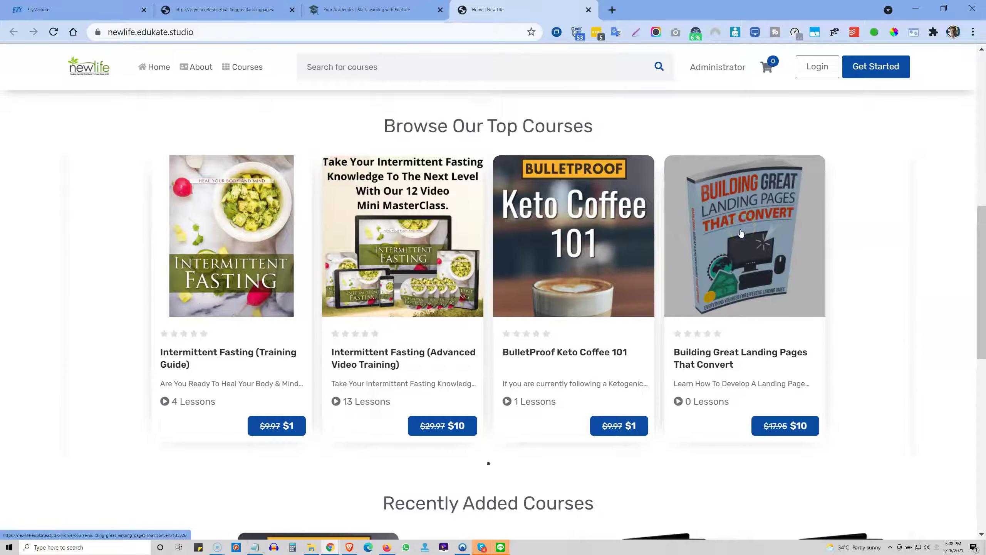
Open the Building Great Landing Pages That Convert course page and expand its full description
left_click(740, 232)
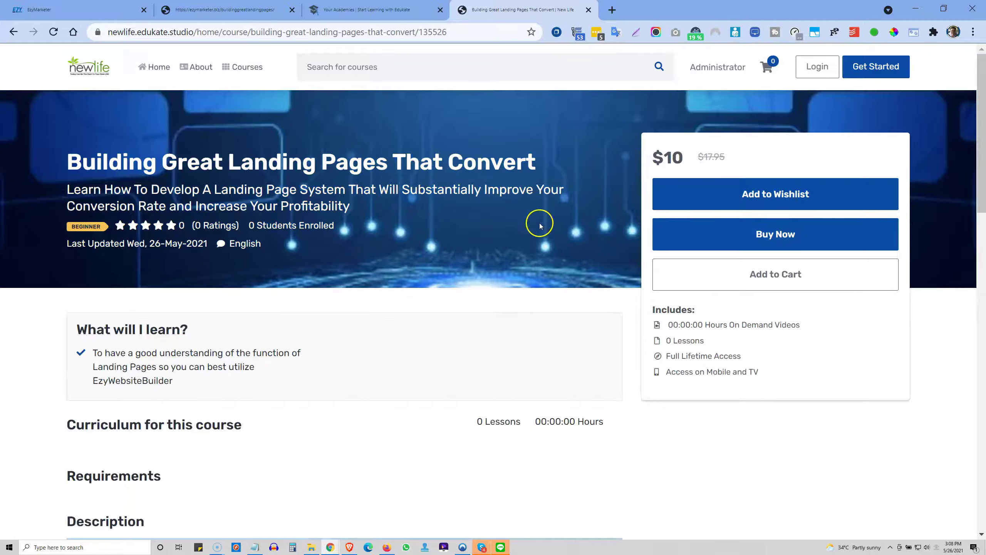
scroll(447, 304, "down", 7)
scroll(414, 314, "down", 3)
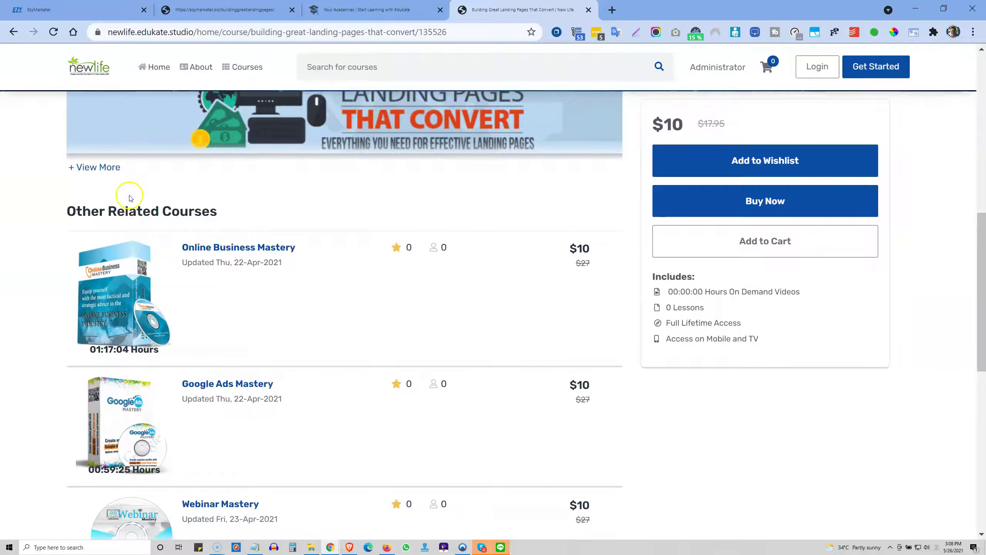
left_click(90, 167)
Read through the course page ($10, was $17.95) and copy its URL from the address bar
scroll(373, 229, "down", 12)
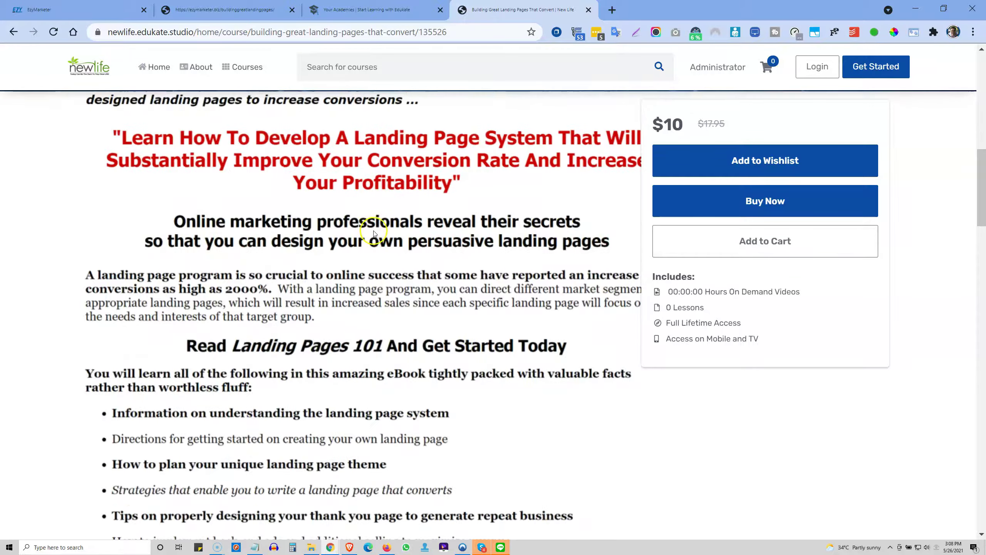
scroll(367, 264, "down", 17)
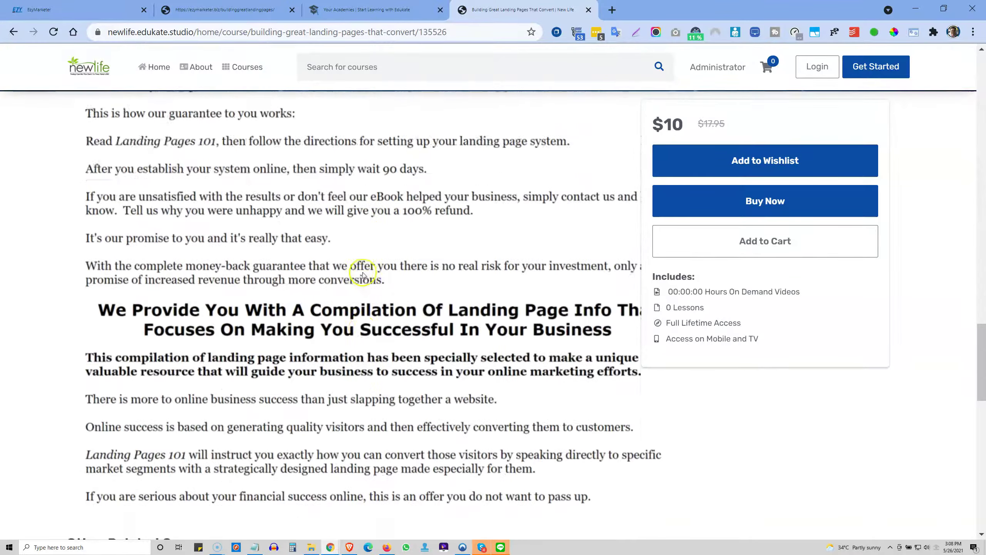
scroll(354, 272, "up", 6)
scroll(353, 271, "up", 20)
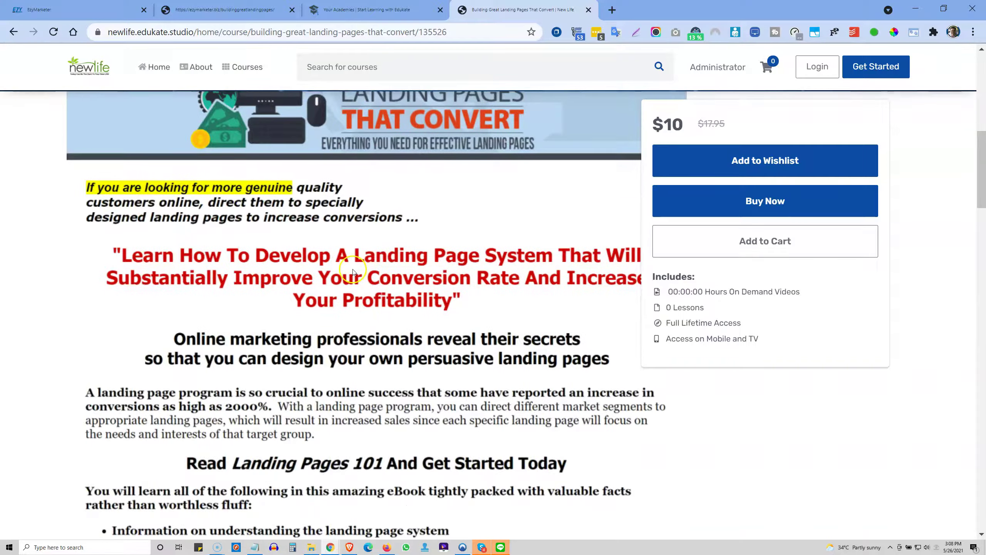
scroll(357, 267, "down", 6)
scroll(358, 267, "down", 12)
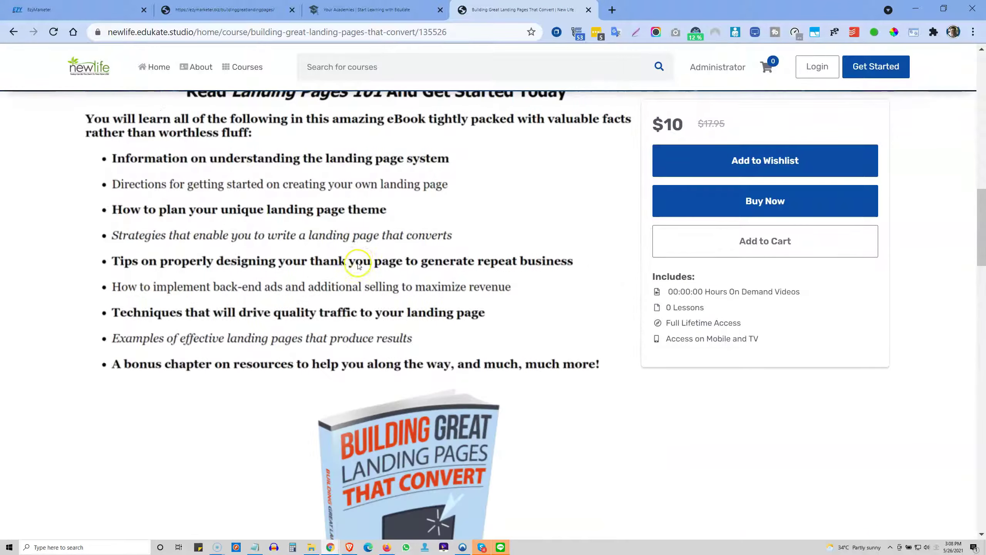
scroll(356, 266, "down", 7)
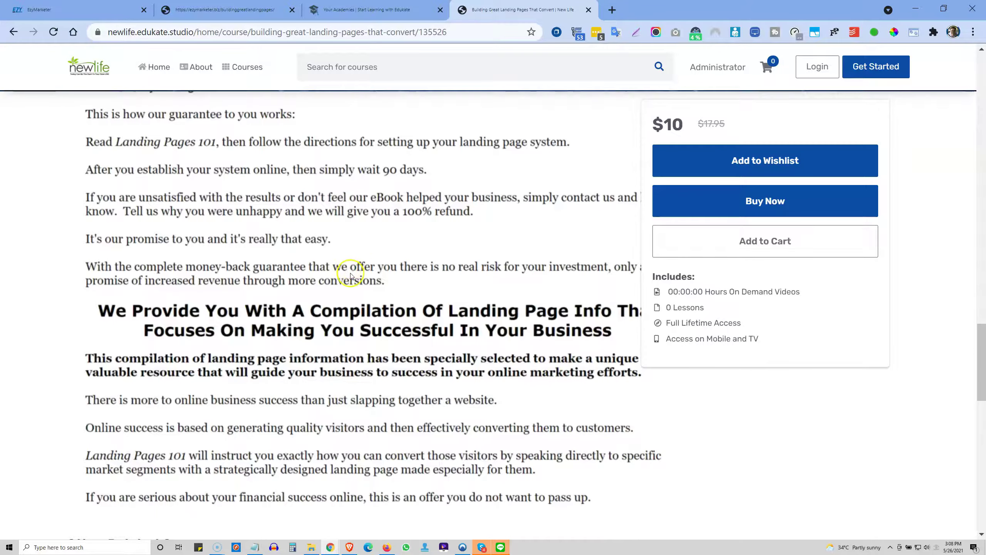
scroll(351, 275, "down", 2)
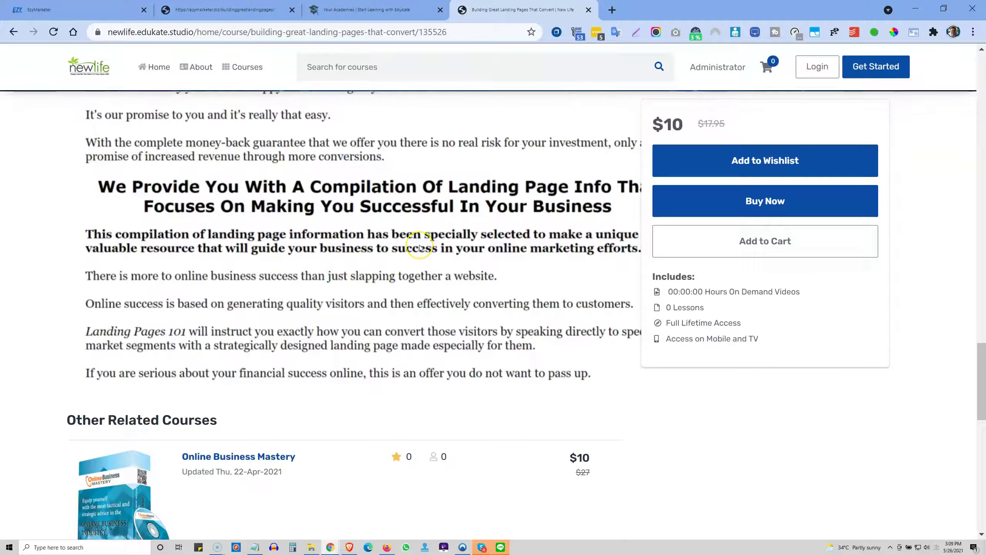
scroll(418, 248, "down", 5)
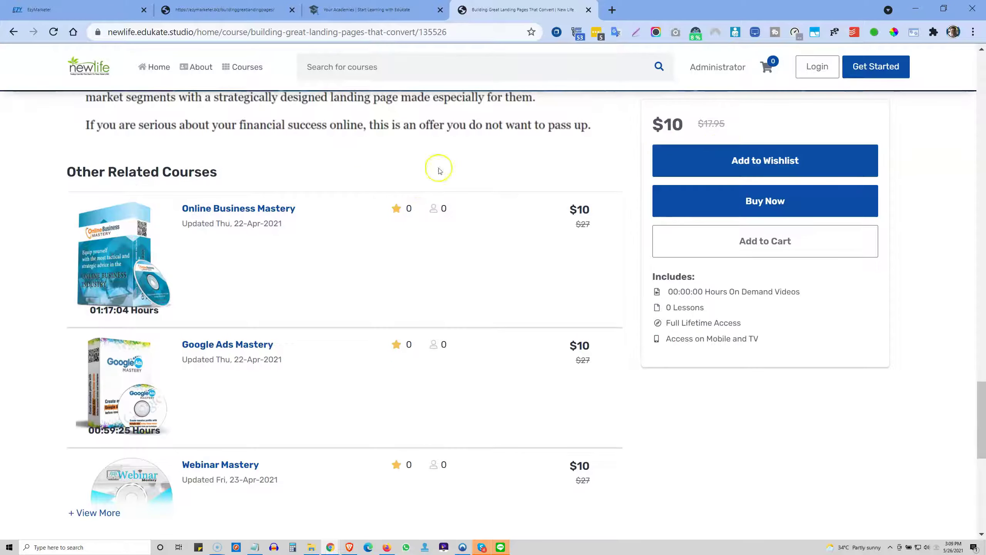
scroll(560, 159, "up", 3)
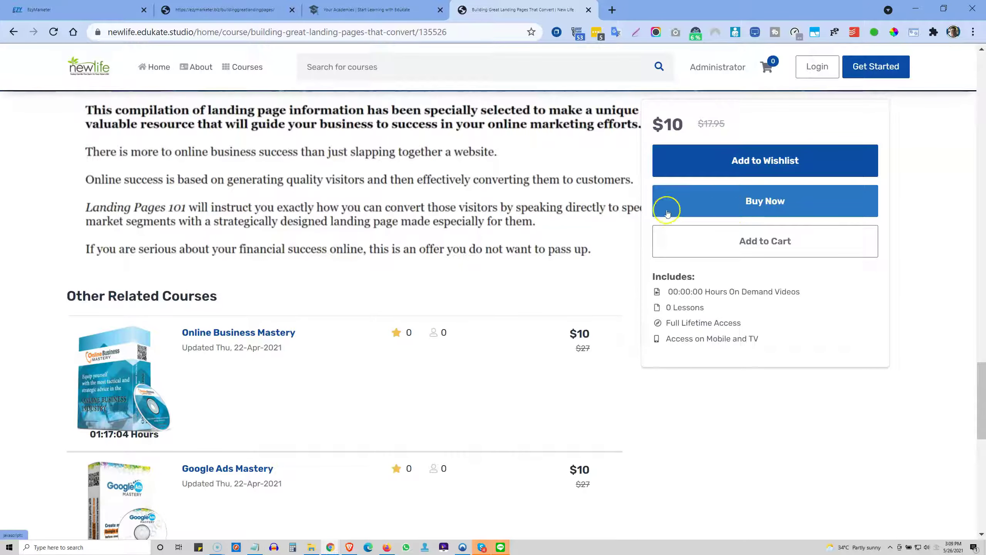
scroll(348, 286, "down", 3)
scroll(254, 275, "down", 6)
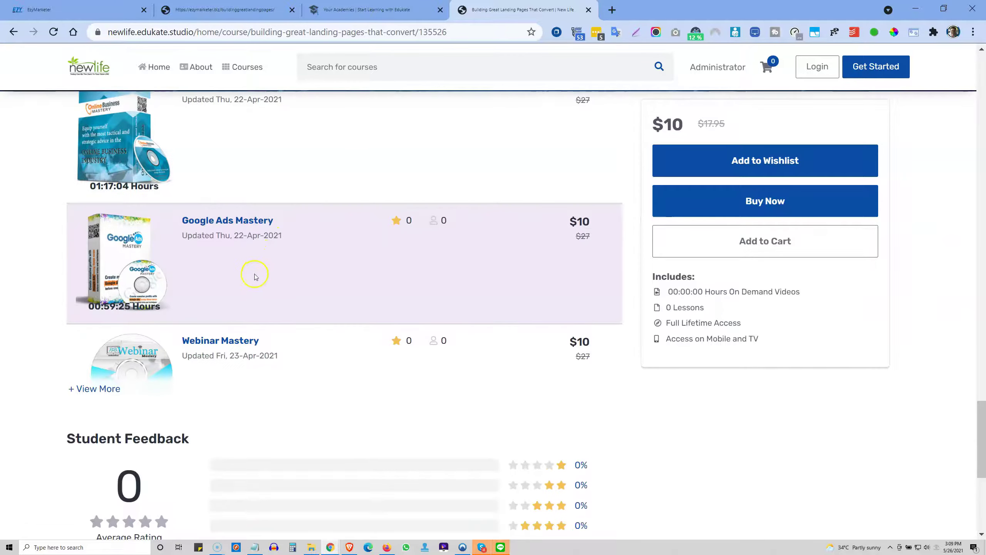
scroll(344, 284, "up", 9)
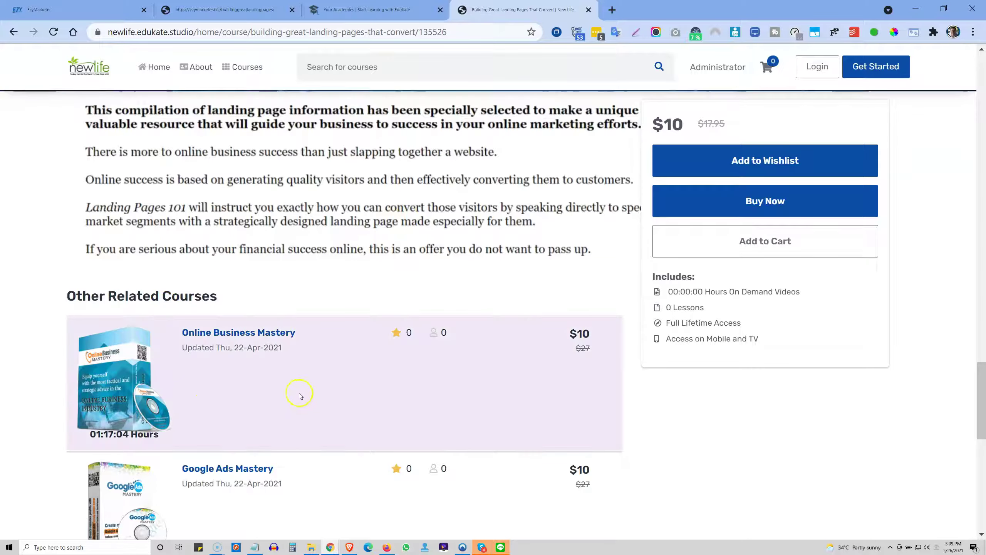
scroll(363, 410, "up", 10)
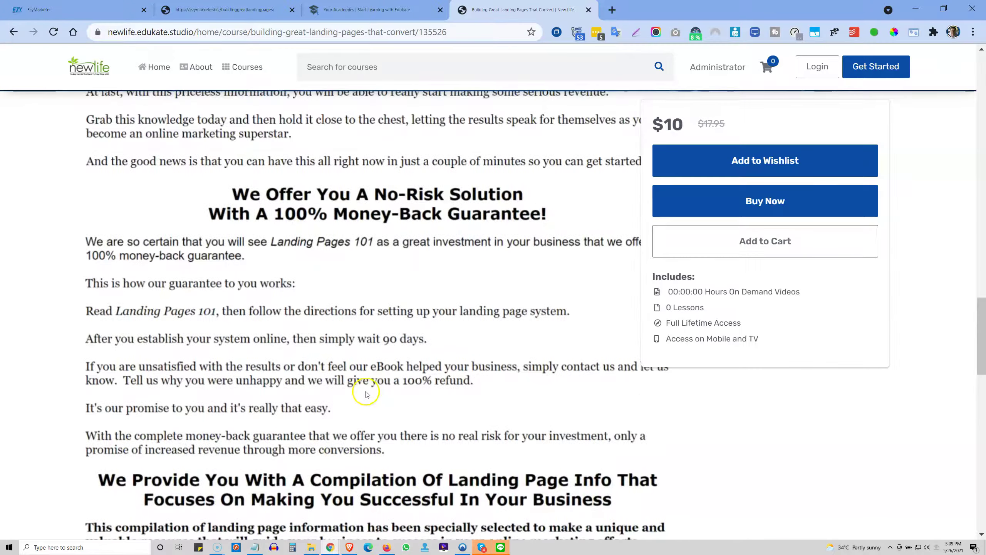
scroll(367, 394, "up", 20)
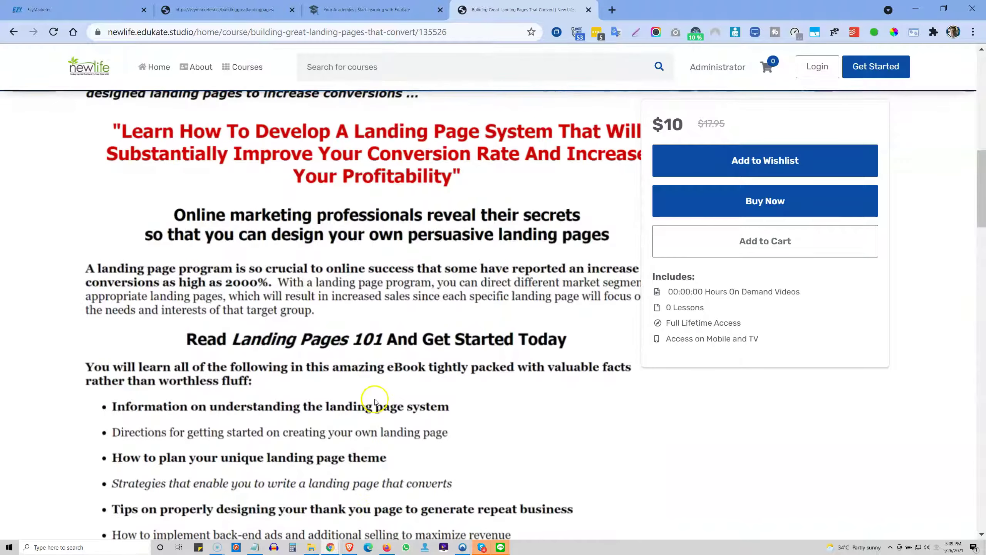
scroll(375, 401, "up", 10)
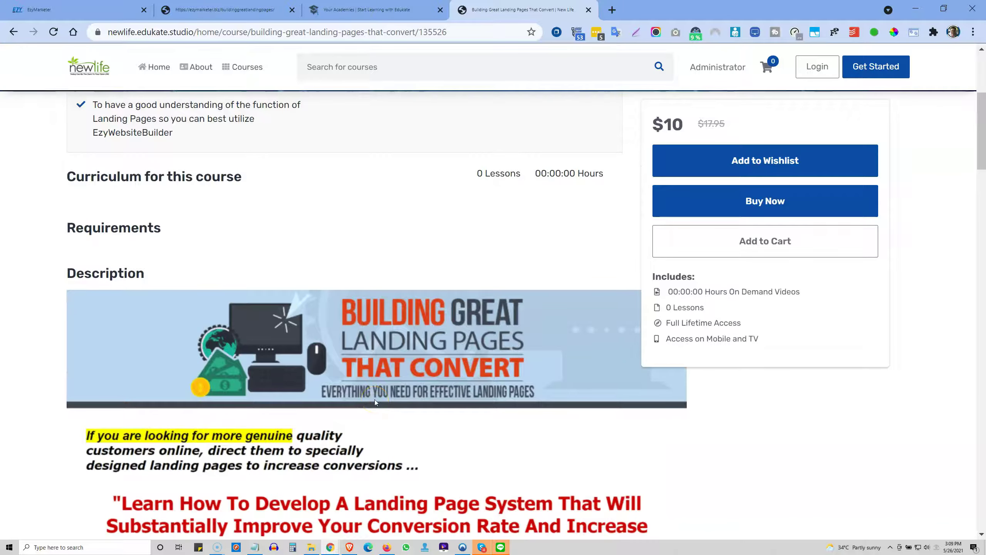
scroll(375, 400, "up", 5)
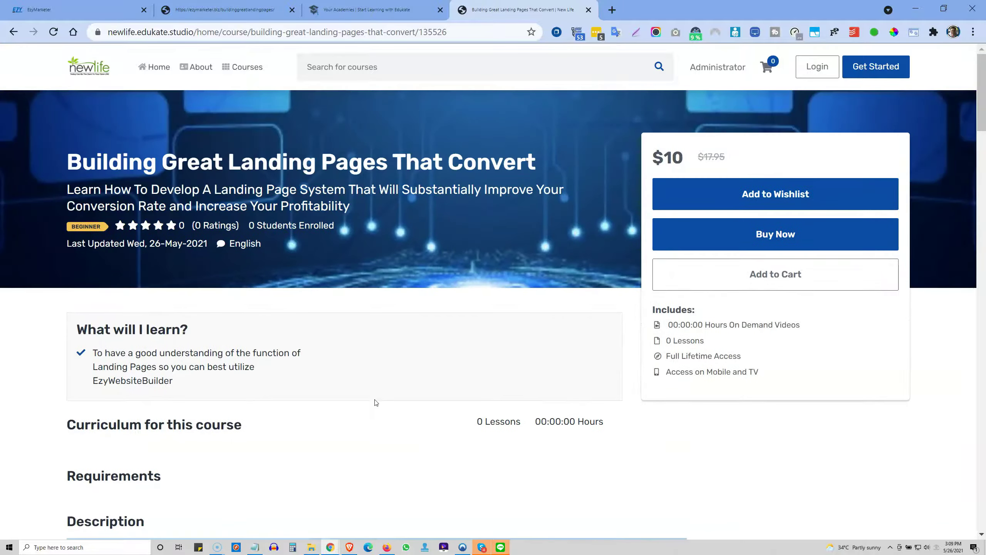
left_click(133, 35)
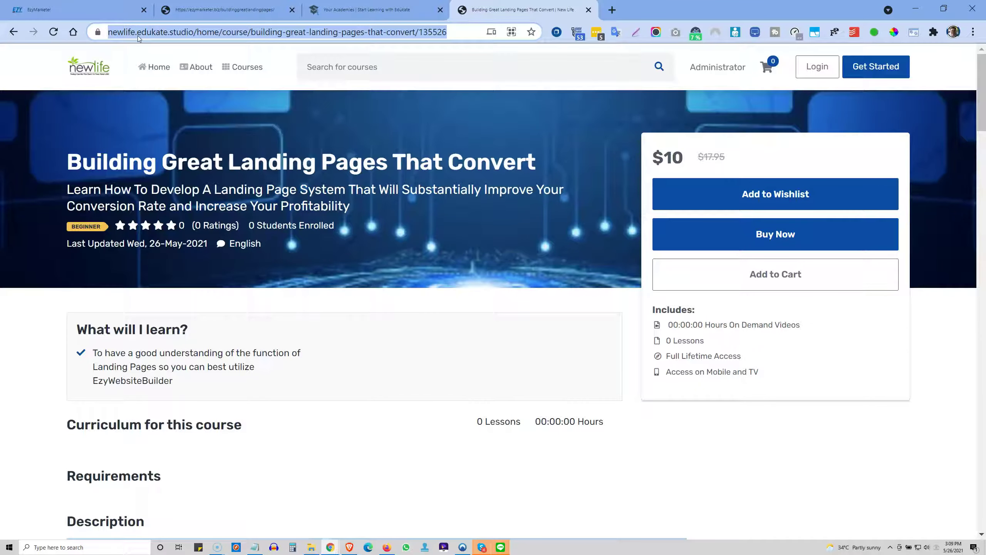
Paste the EduKate course URL as the Add To Cart image's link and apply the change
left_click(89, 8)
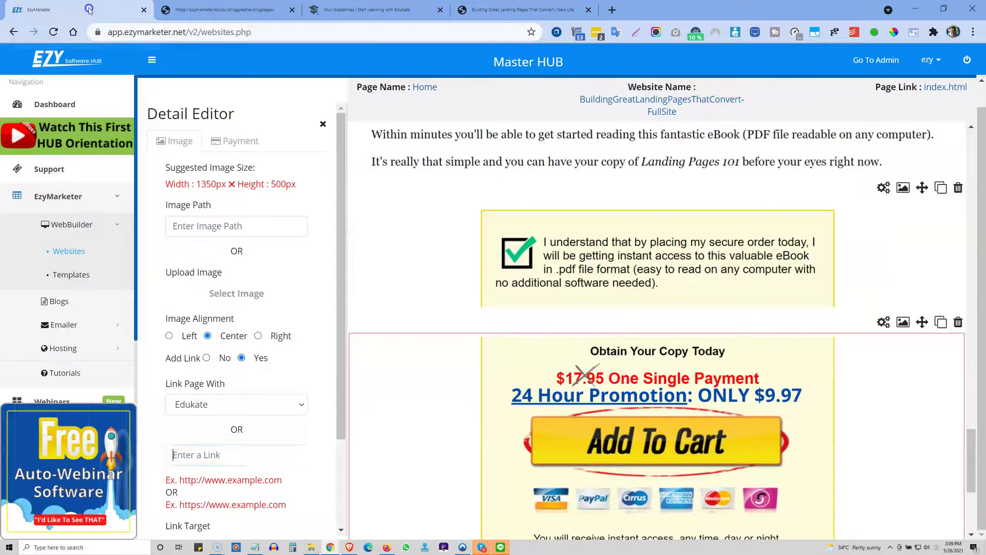
left_click(200, 462)
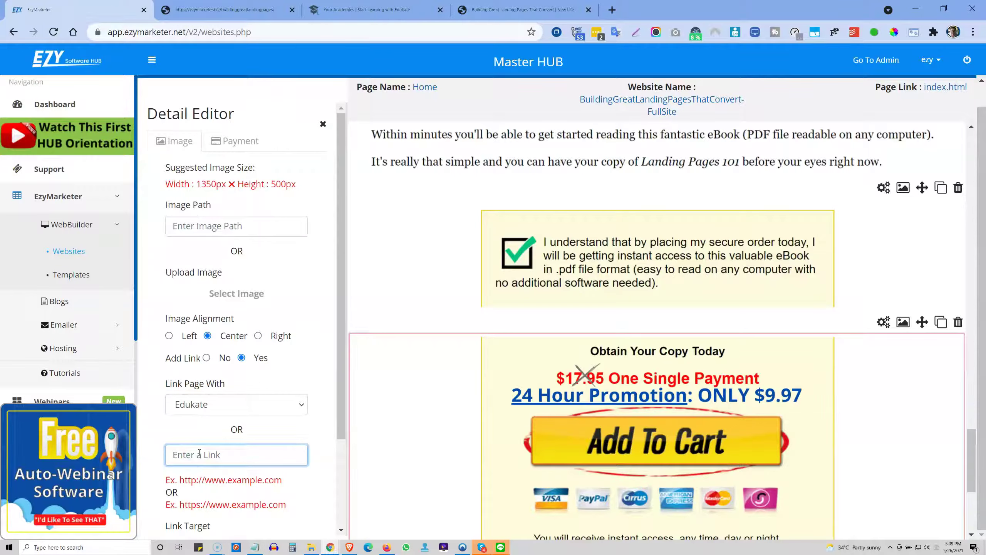
key("ctrl+v")
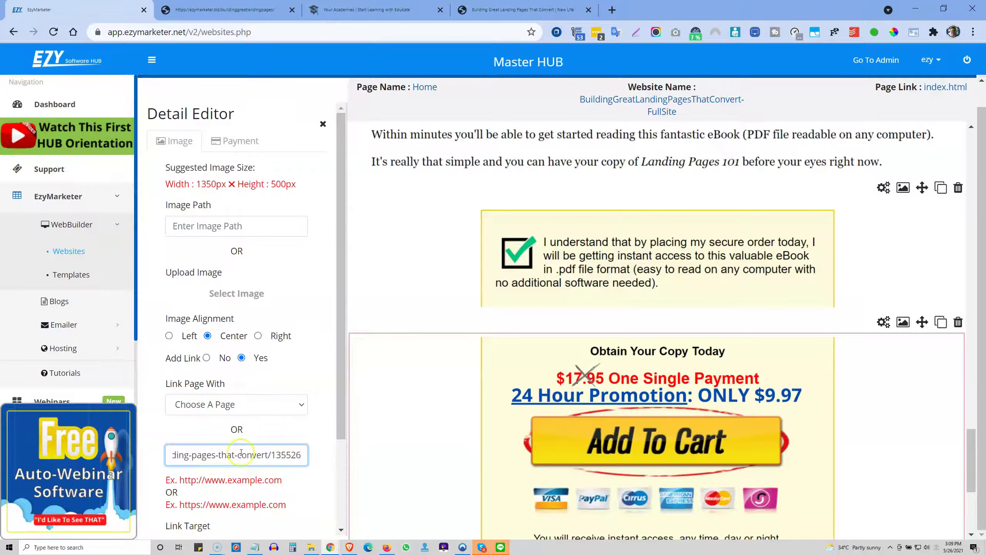
scroll(266, 460, "down", 3)
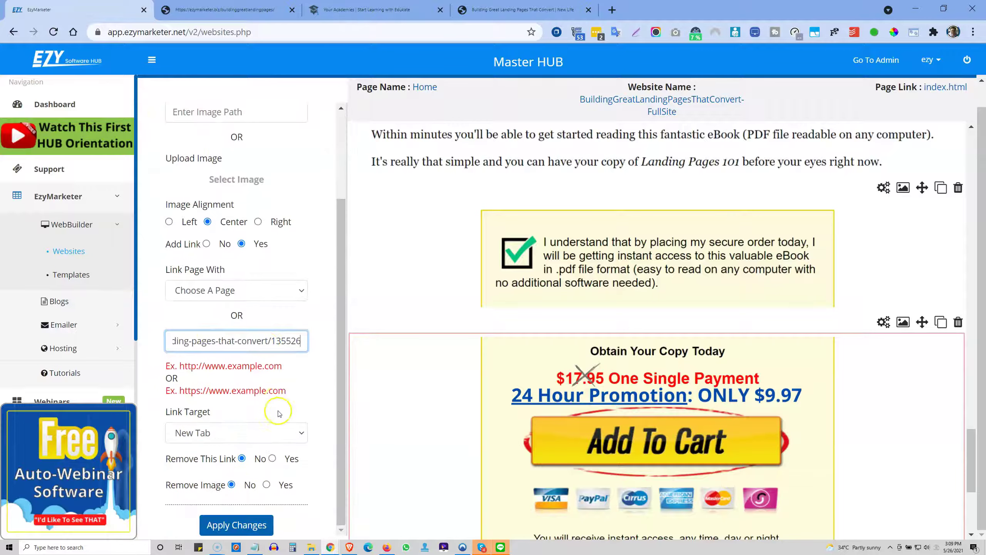
left_click(231, 528)
left_click(608, 81)
left_click(658, 113)
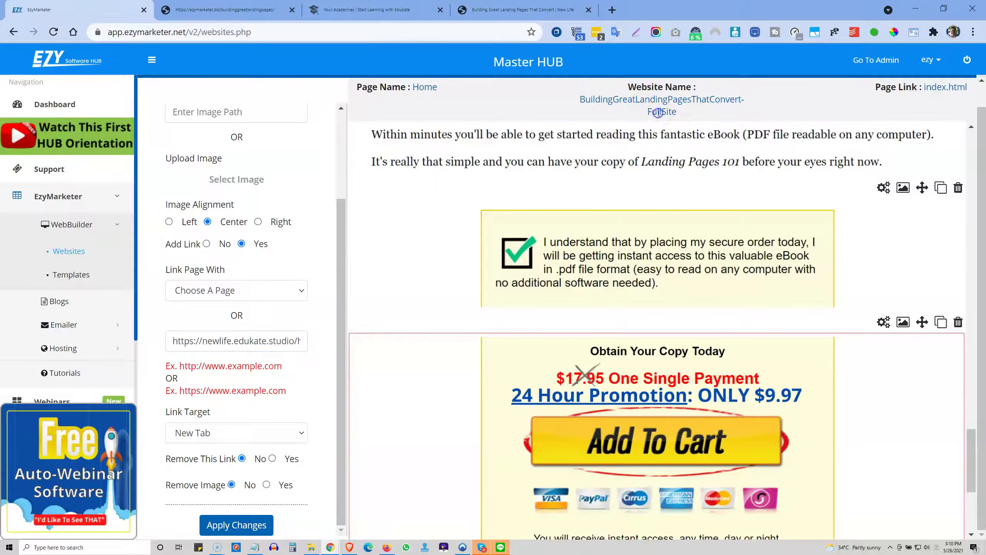
Open the live index.html landing page in a new tab
left_click(940, 87)
left_click(255, 527)
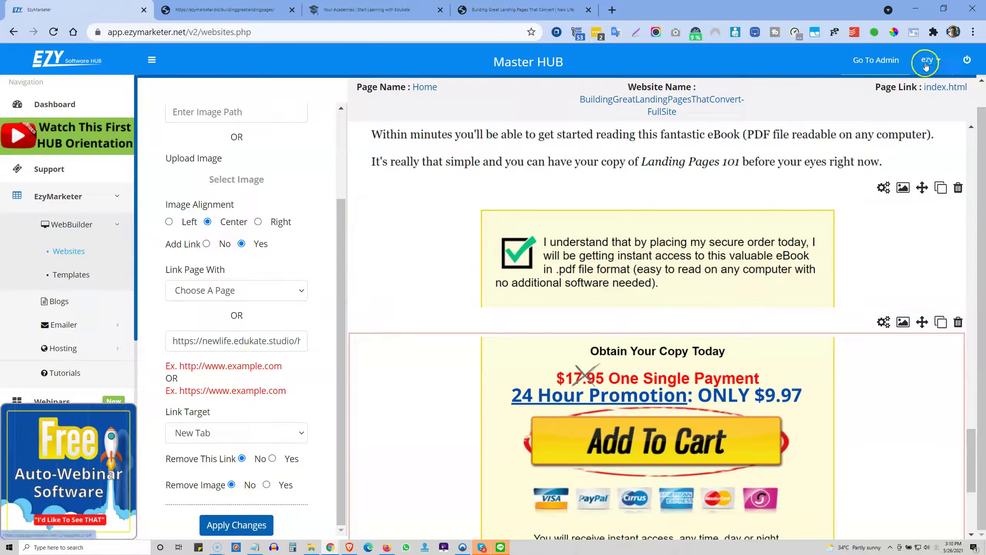
left_click(944, 88)
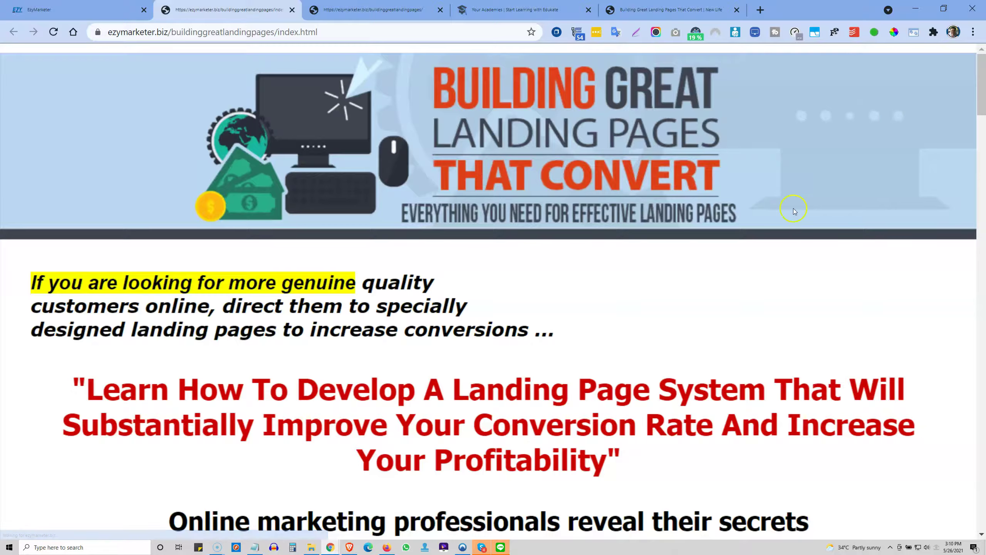
Check the live page's Add To Cart box, then return to the EzyMarketer page editor
scroll(594, 371, "down", 15)
scroll(597, 379, "down", 20)
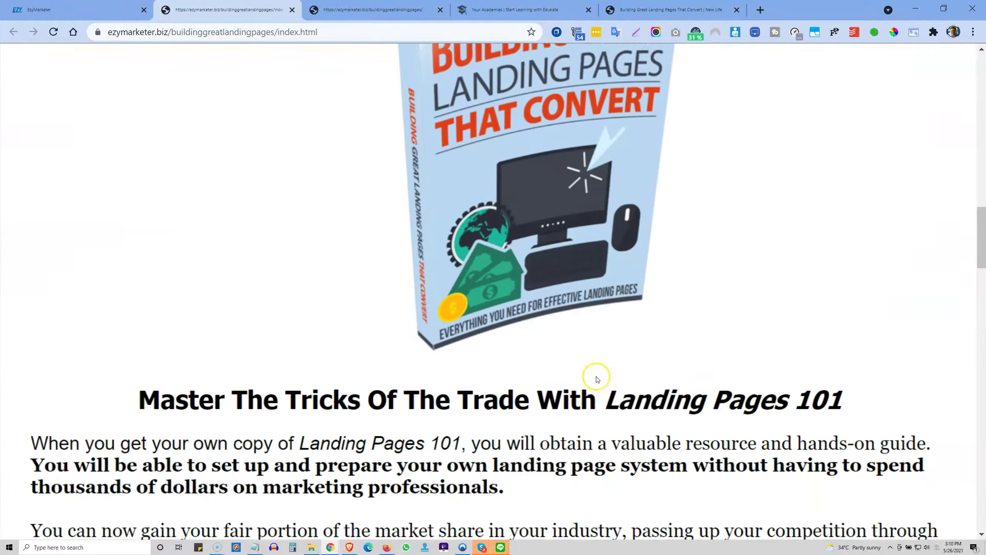
scroll(594, 386, "down", 10)
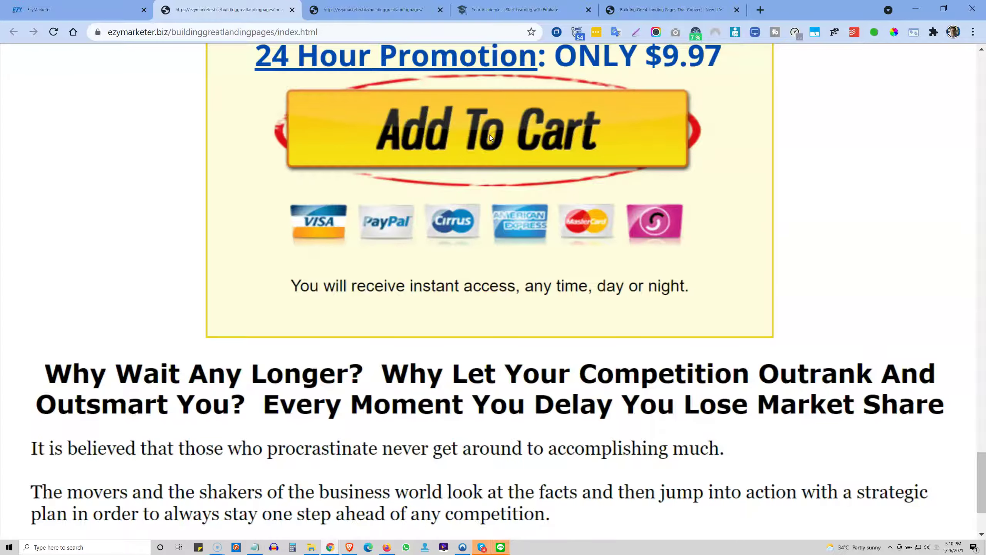
scroll(489, 134, "up", 5)
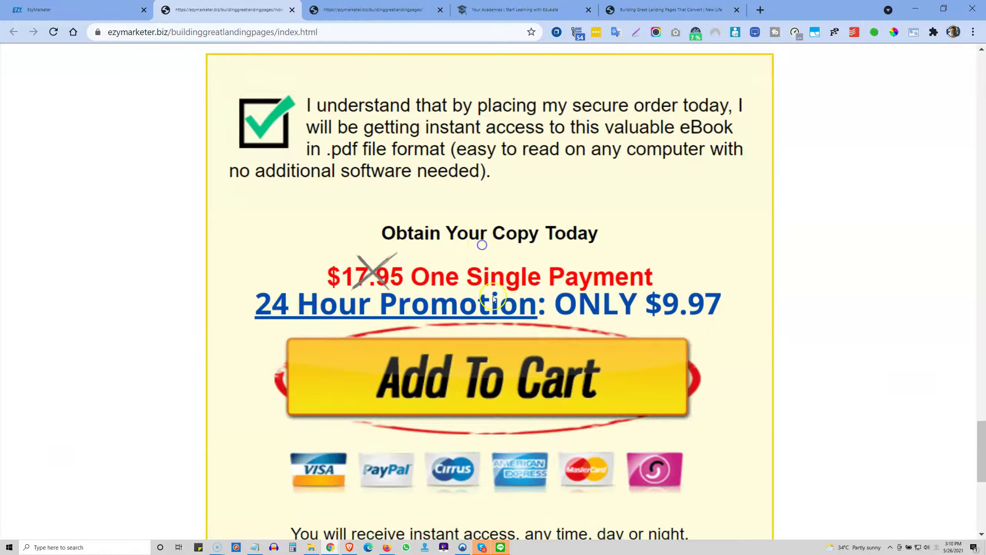
scroll(493, 307, "down", 5)
scroll(494, 311, "up", 5)
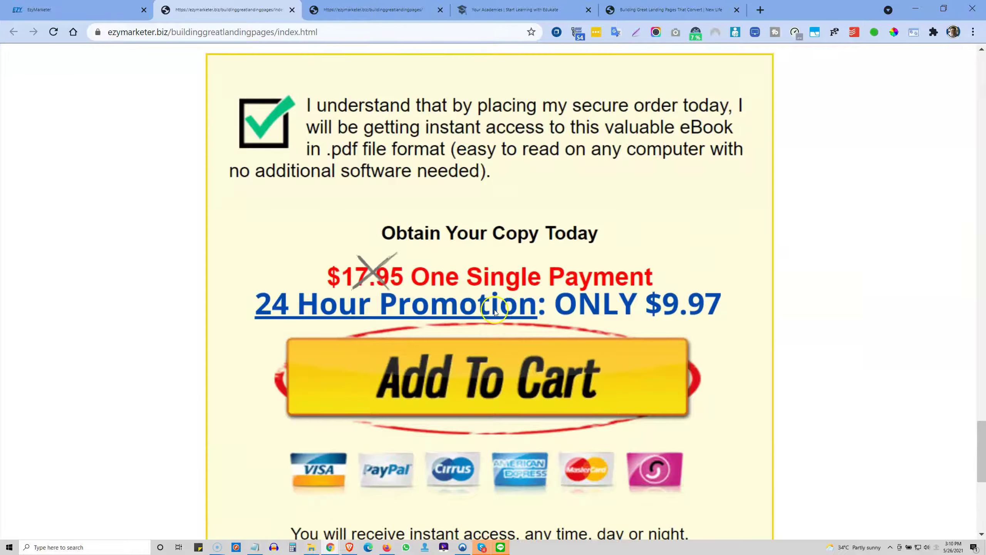
left_click(74, 12)
scroll(646, 410, "down", 4)
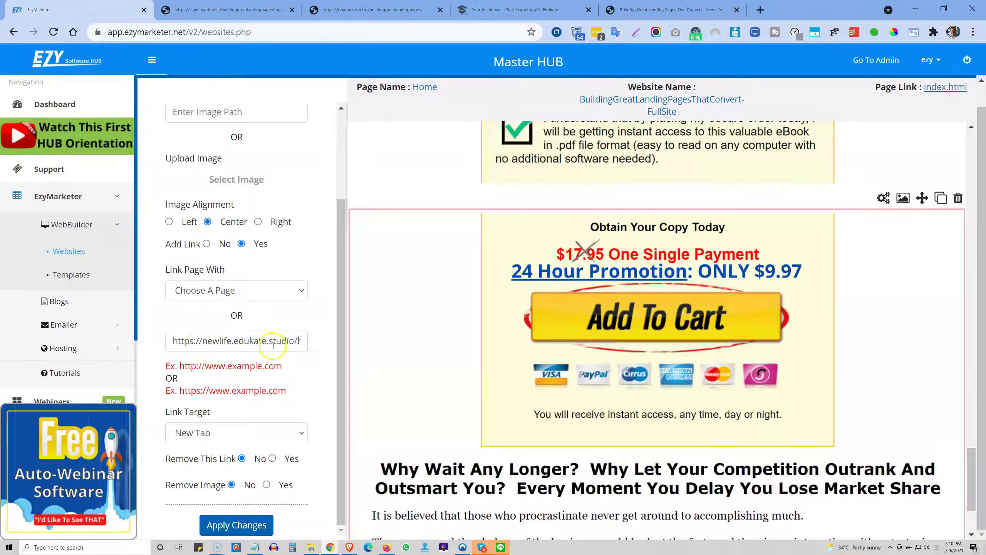
Confirm the EduKate course link and apply it to the Add To Cart image
left_click(239, 338)
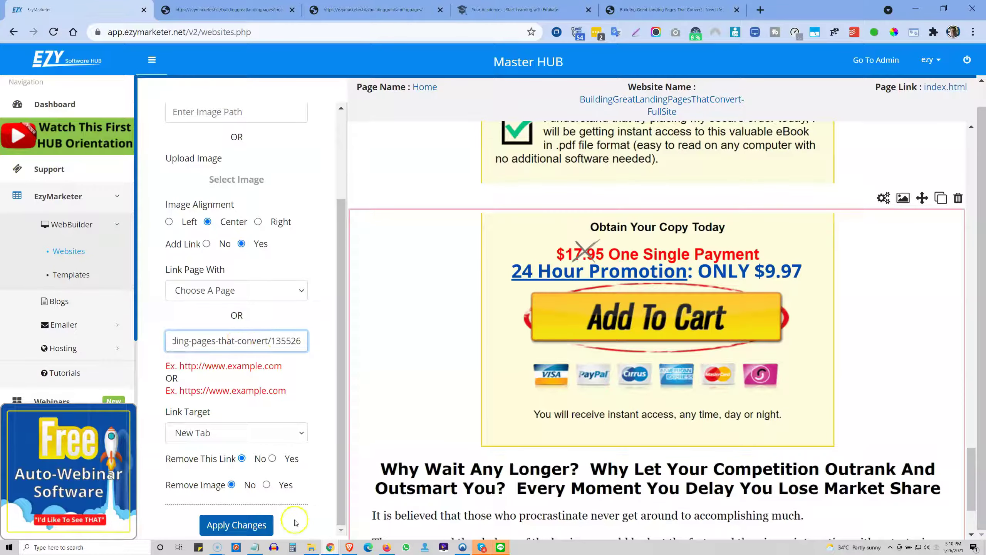
left_click(239, 525)
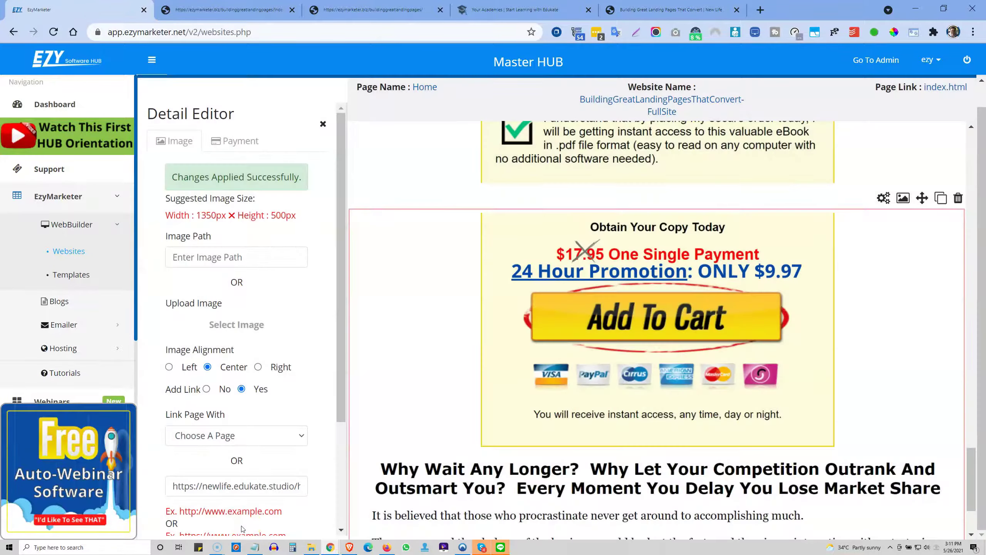
scroll(446, 148, "up", 10)
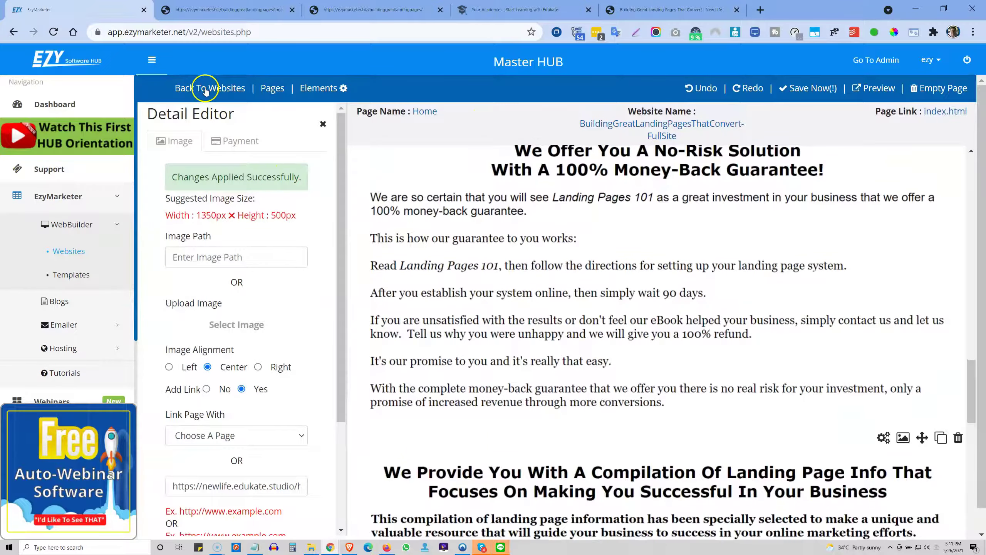
Save the landing page edits and return to the Websites list
left_click(814, 101)
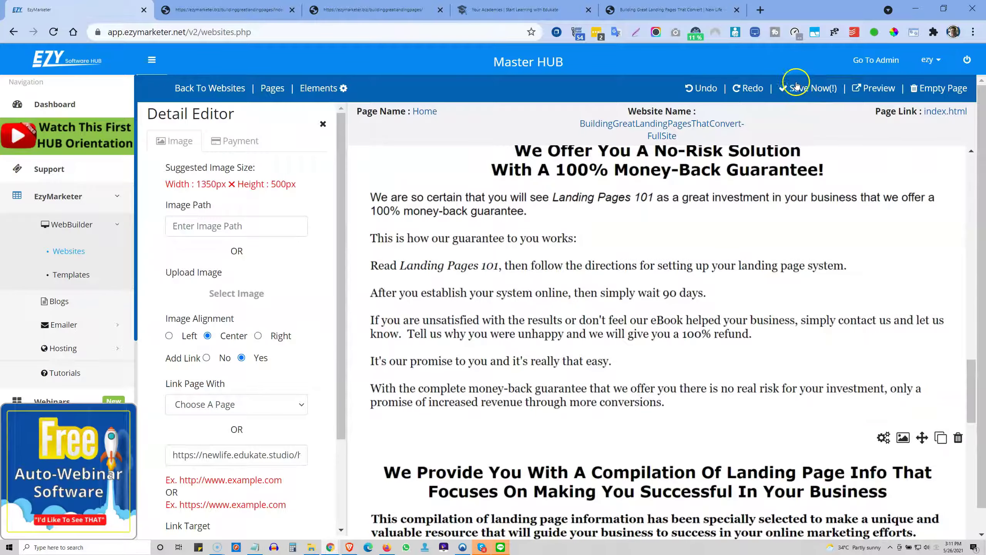
left_click(807, 94)
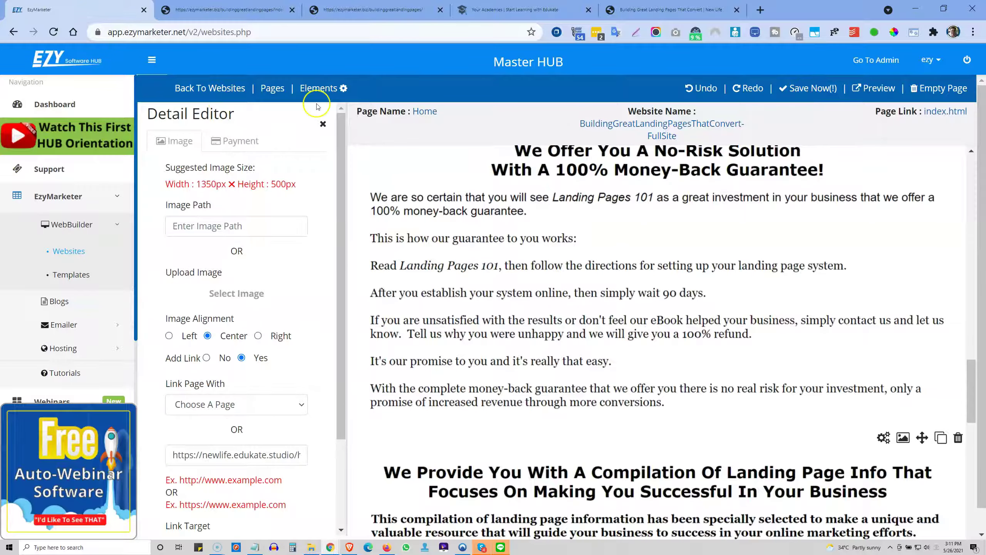
left_click(221, 89)
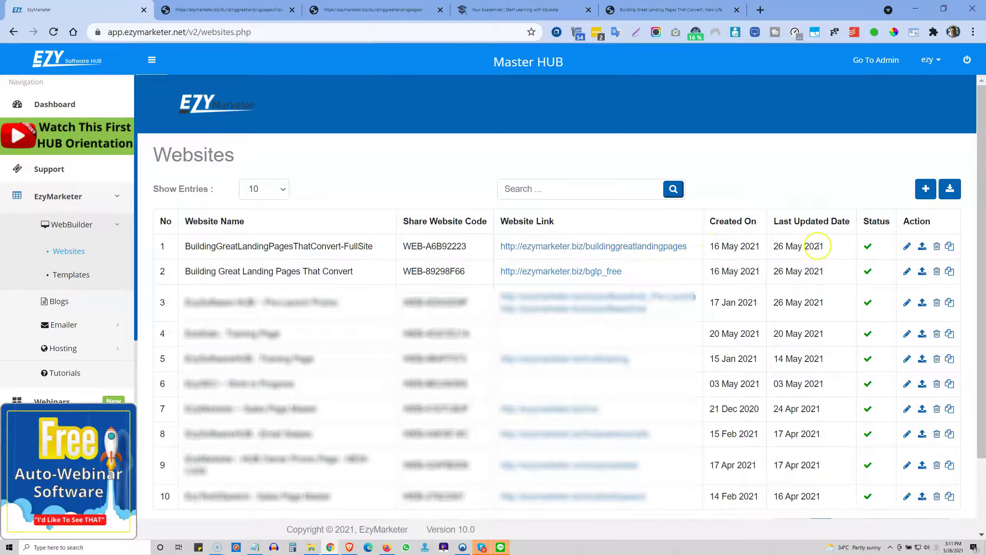
Upload the full-site website again to ezymarketer.biz under /buildinggreatlandingpages
left_click(923, 246)
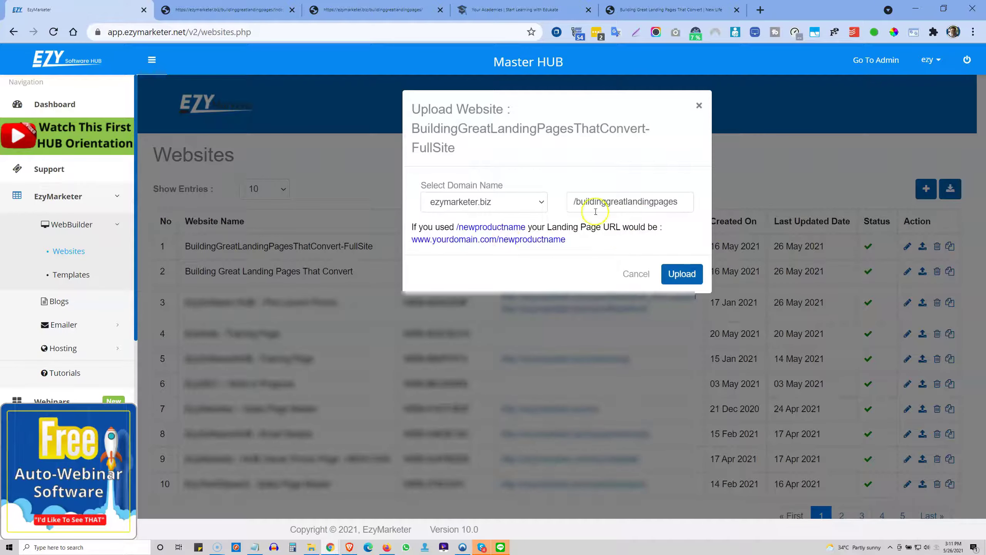
left_click_drag(576, 202, 696, 209)
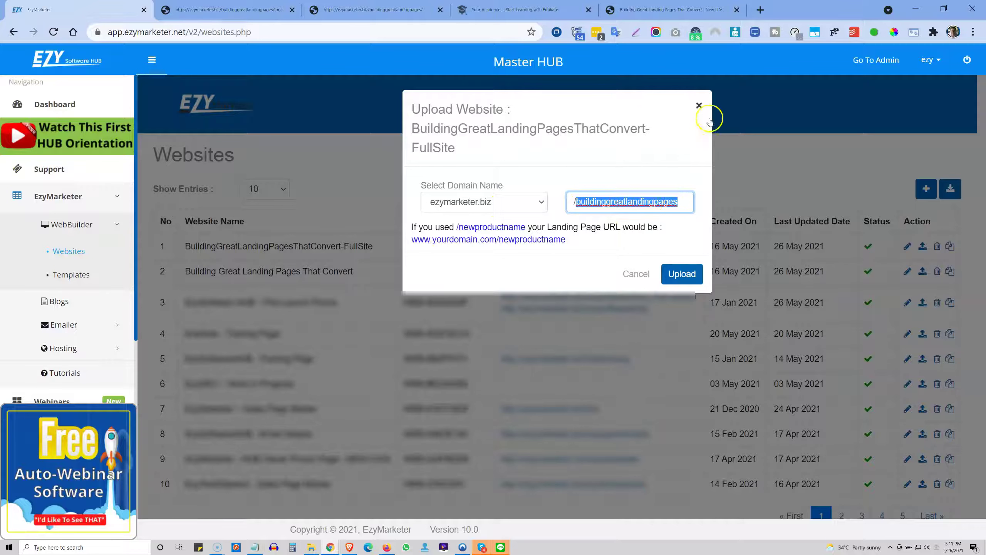
left_click(686, 275)
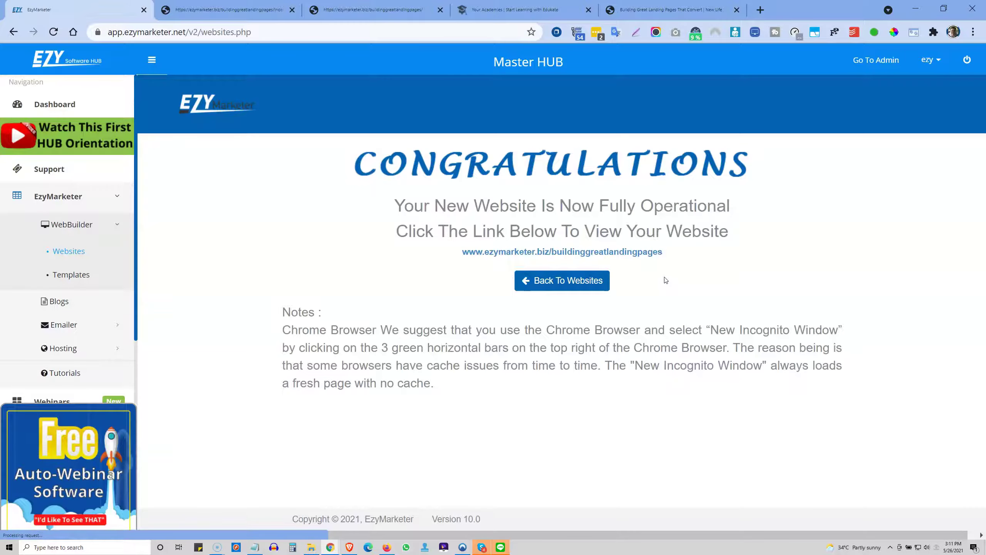
Open the live landing page, reload it, and follow Add To Cart to the EduKate course
left_click(567, 252)
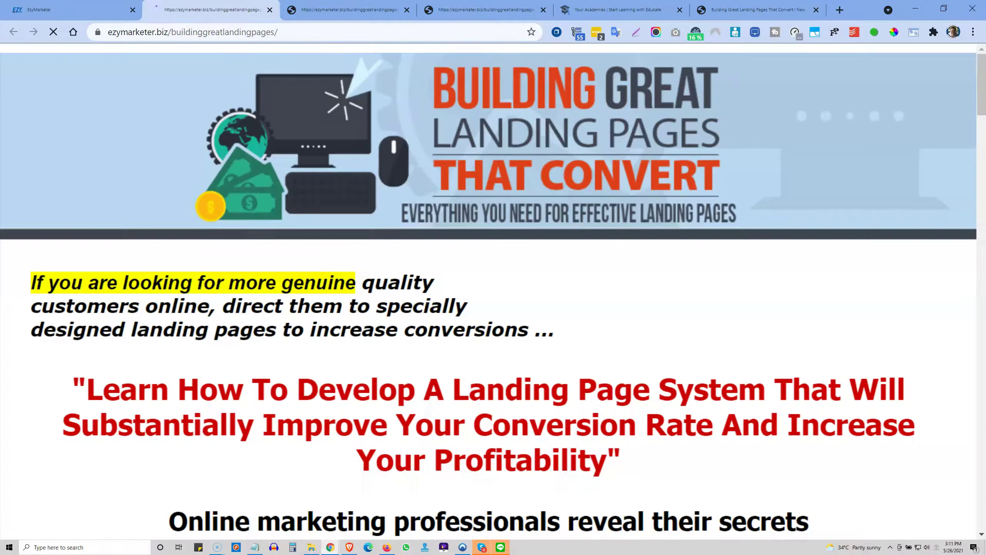
scroll(760, 388, "down", 20)
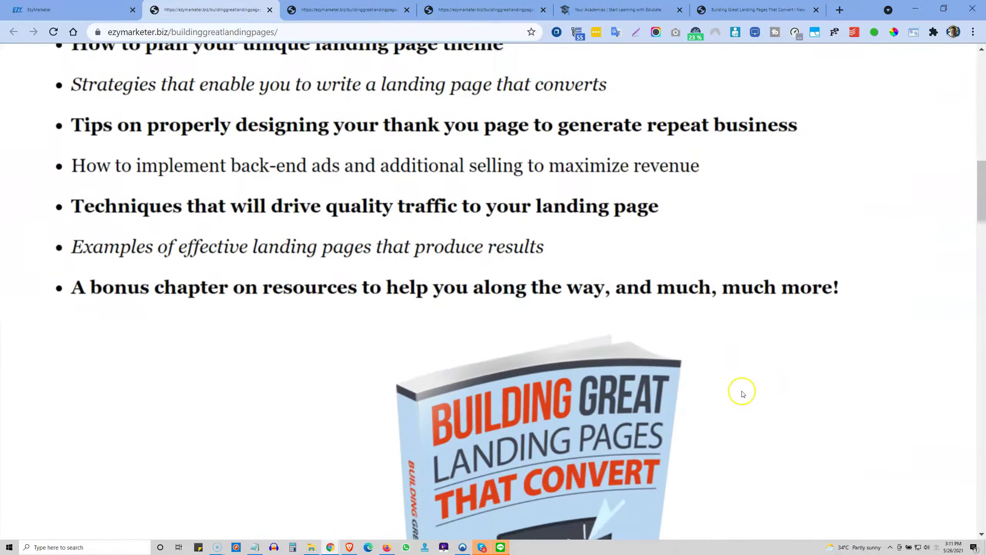
scroll(726, 378, "down", 20)
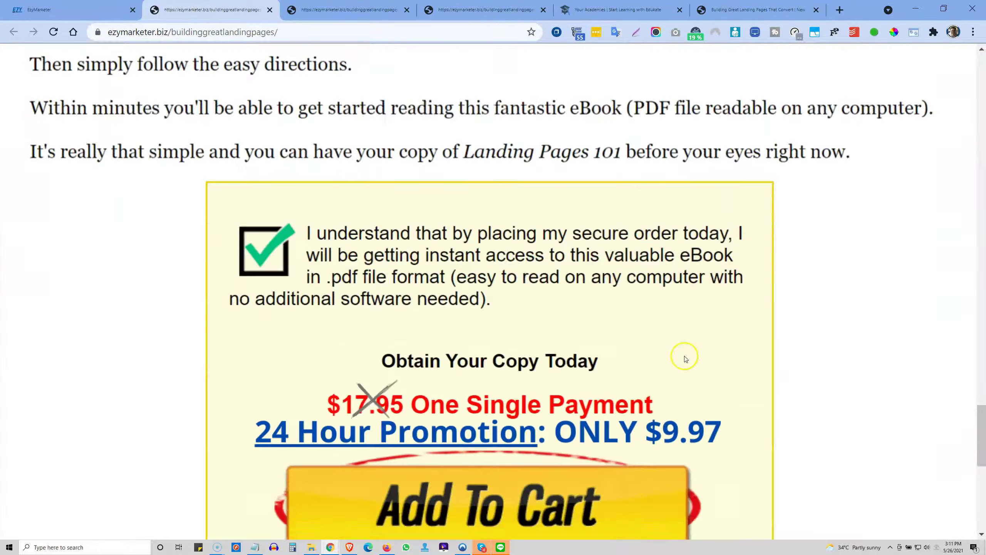
scroll(633, 333, "up", 3)
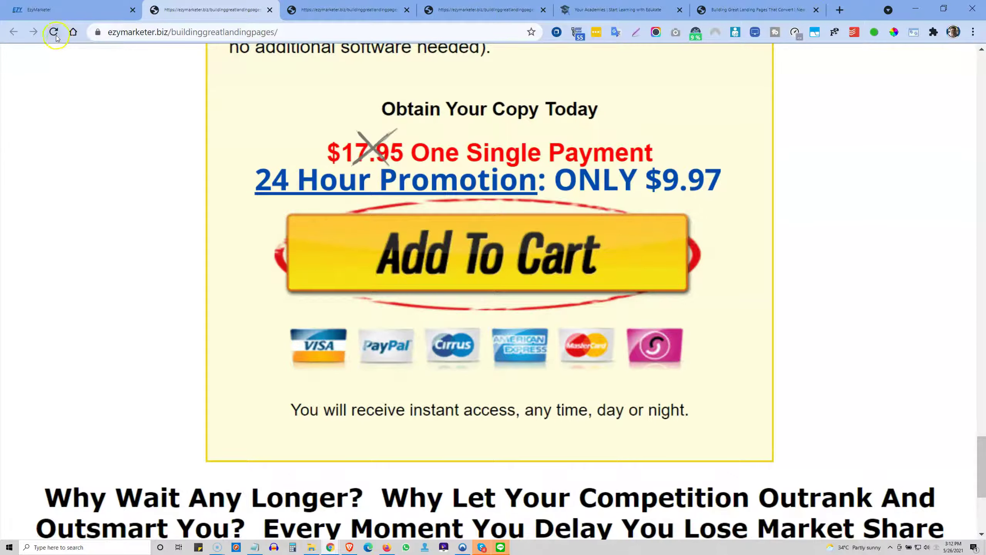
left_click(54, 33)
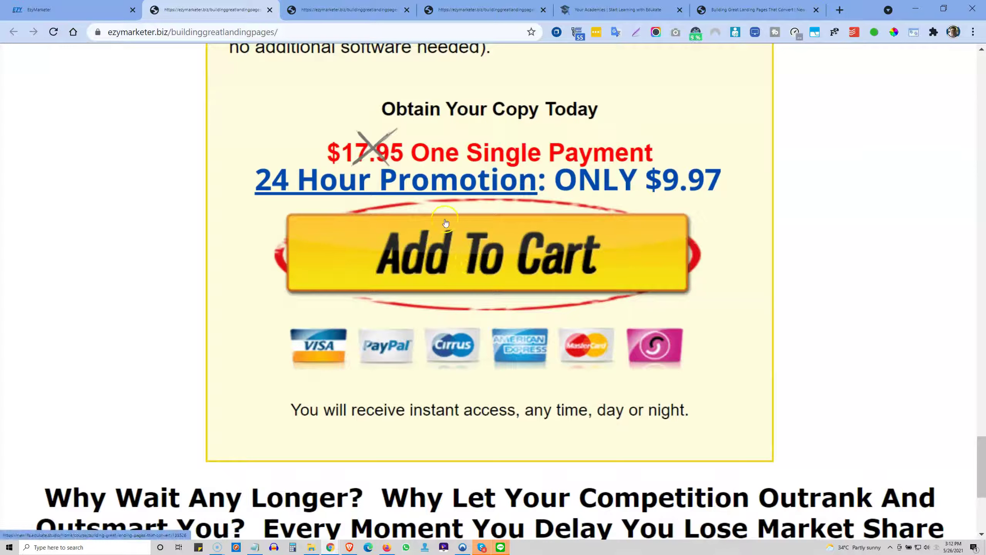
left_click(479, 242)
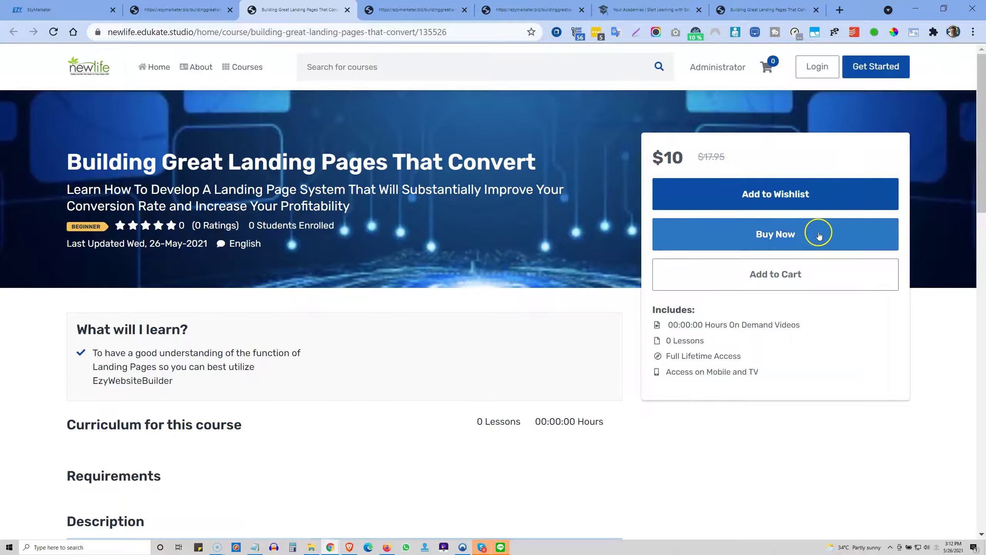
Scroll through the Building Great Landing Pages course page, then switch back to the live landing page
scroll(483, 297, "down", 10)
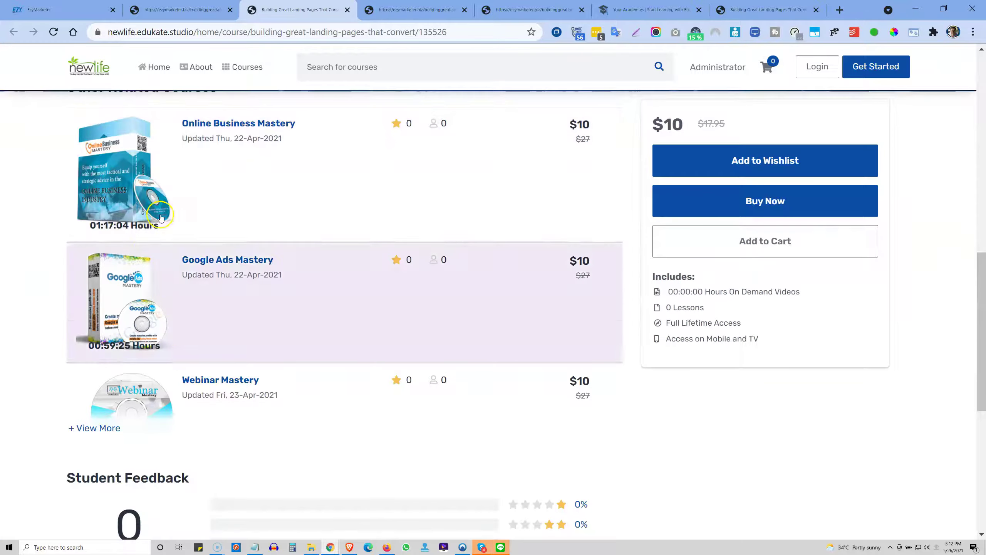
scroll(448, 315, "up", 10)
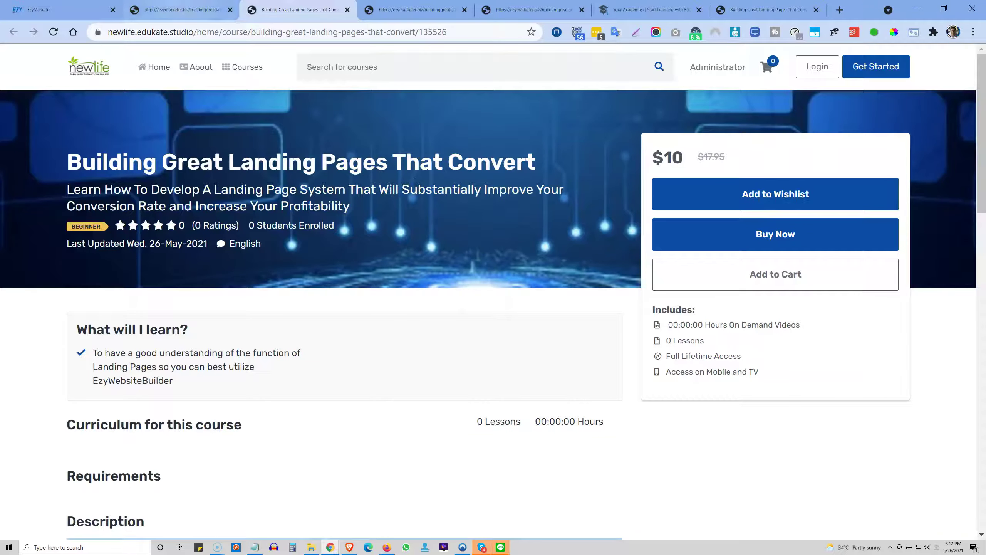
left_click(165, 11)
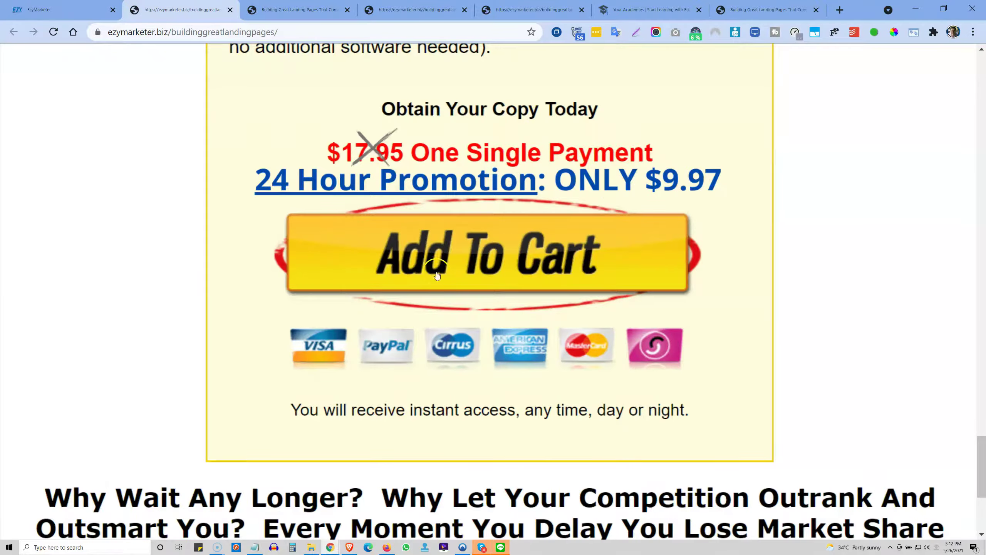
scroll(495, 272, "up", 10)
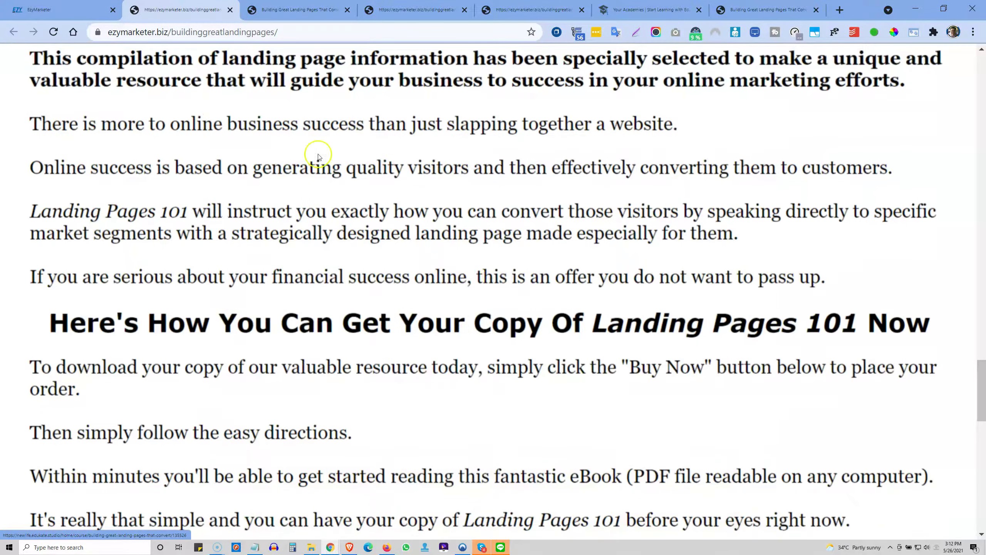
Reopen the full-site website's Home page in the editor and scroll down to the Add To Cart image
left_click(59, 8)
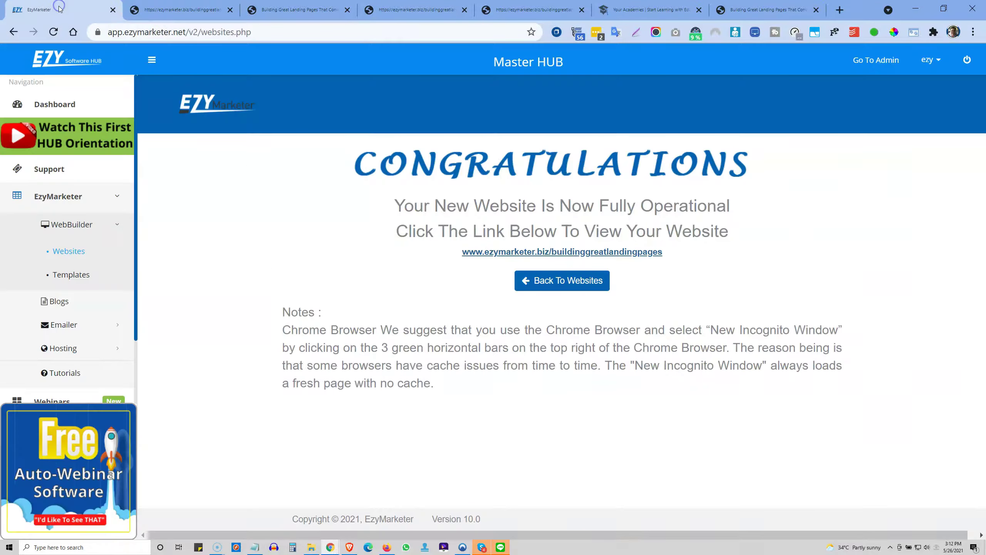
left_click(571, 280)
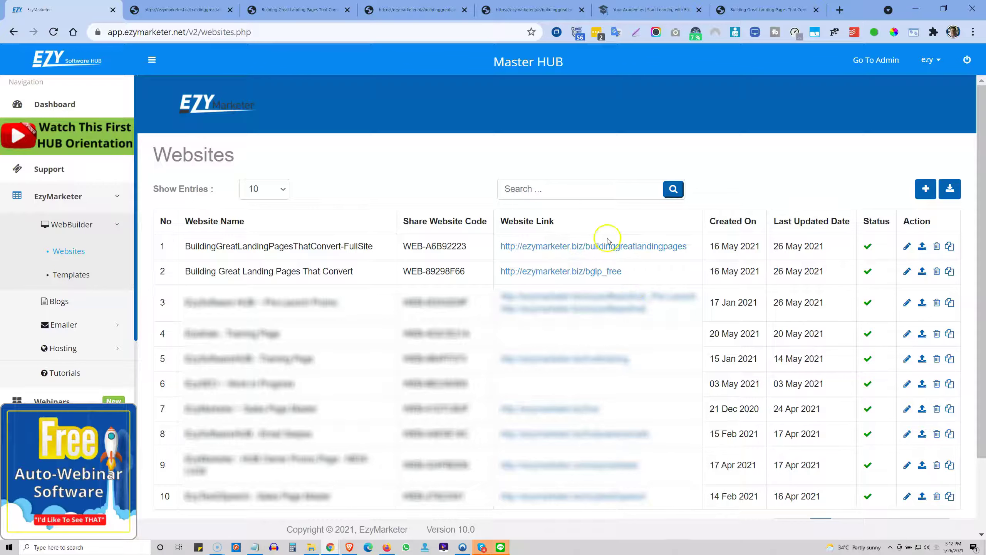
left_click(908, 246)
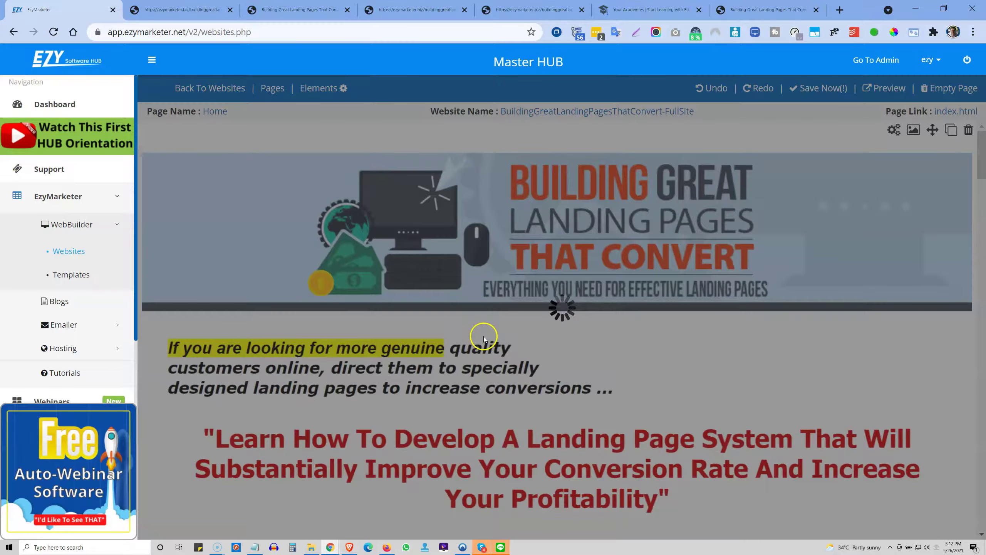
scroll(441, 331, "down", 3)
scroll(441, 331, "down", 20)
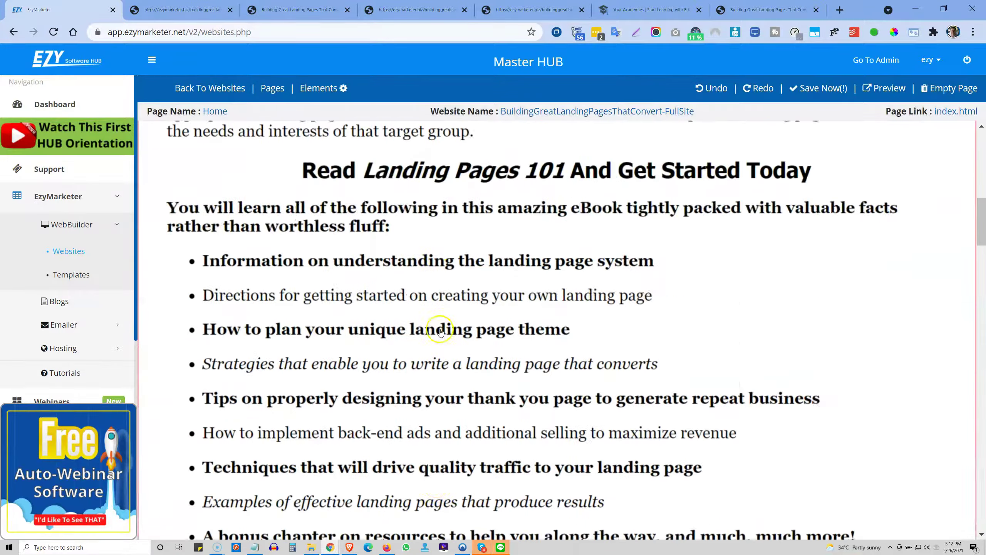
scroll(434, 324, "down", 20)
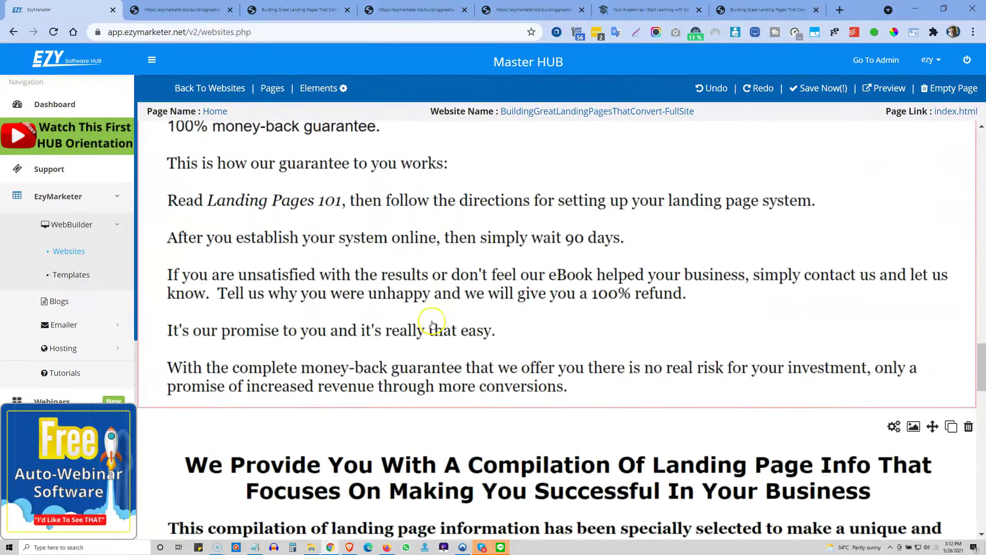
scroll(428, 318, "down", 6)
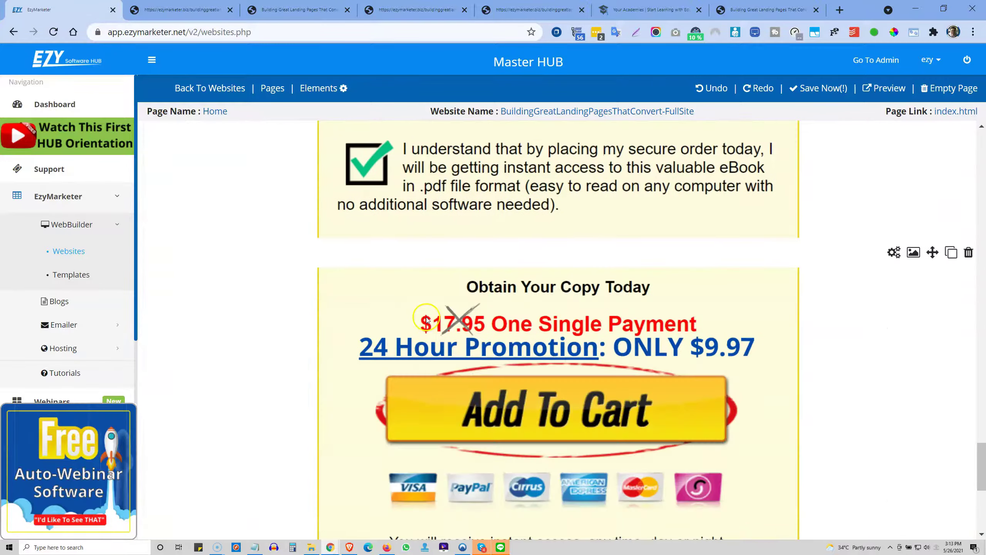
scroll(435, 322, "down", 3)
Replace the Add To Cart image's external course URL with the site's Edukate page and apply it
left_click(485, 265)
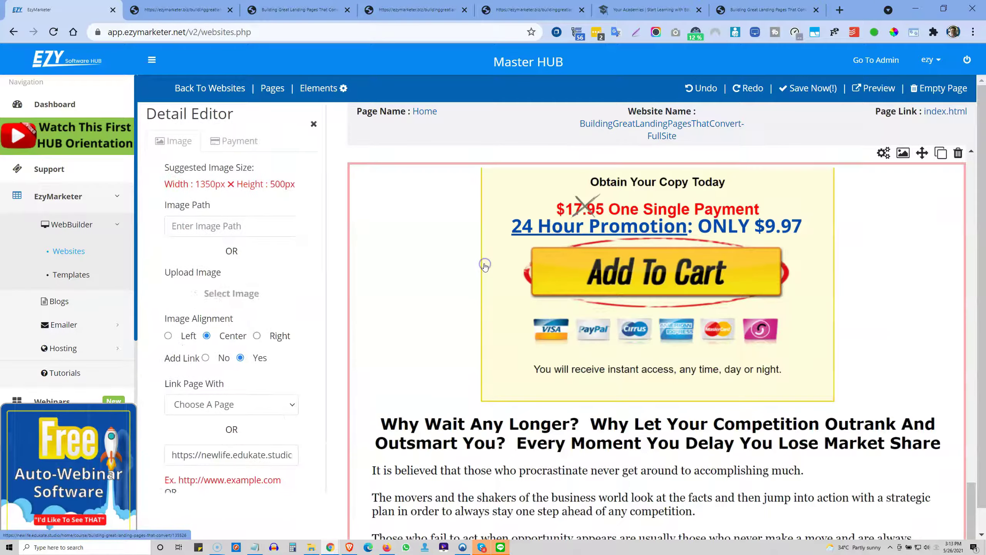
left_click(239, 458)
key("ctrl+a")
key("BackSpace")
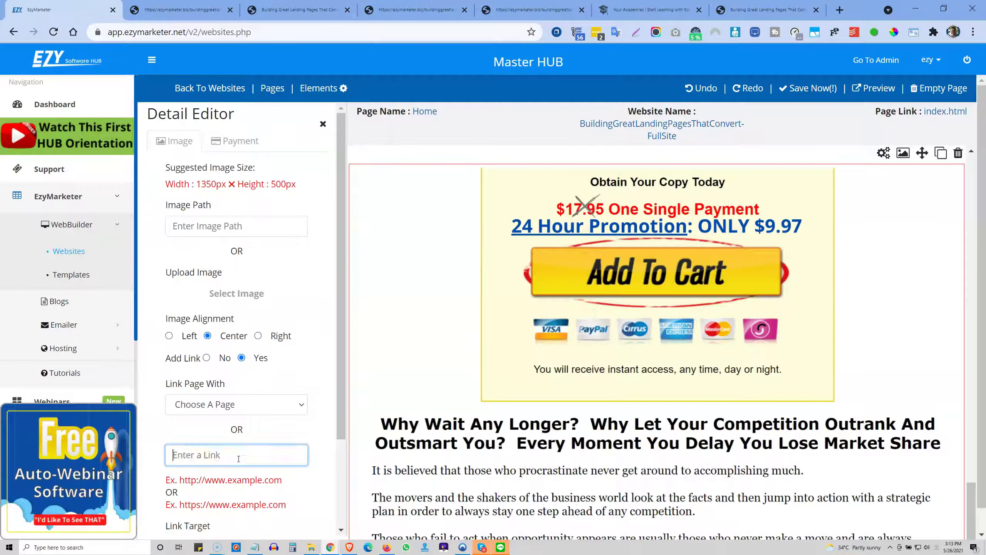
left_click(264, 404)
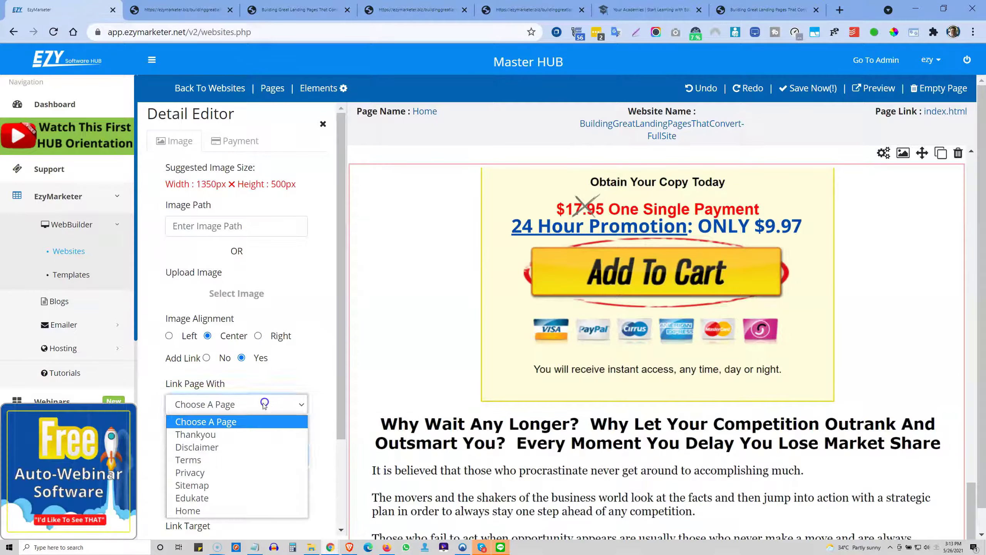
left_click(208, 499)
scroll(233, 447, "down", 5)
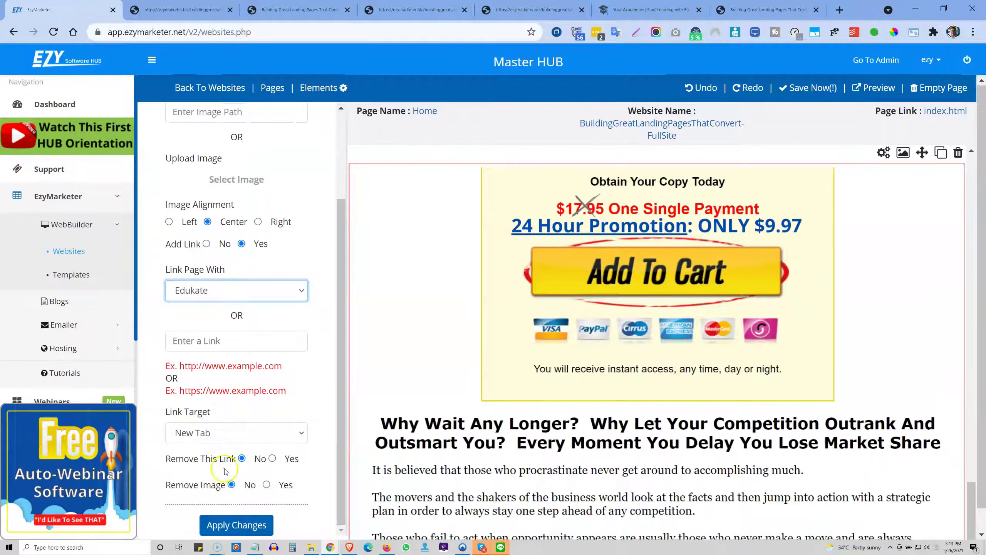
left_click(236, 524)
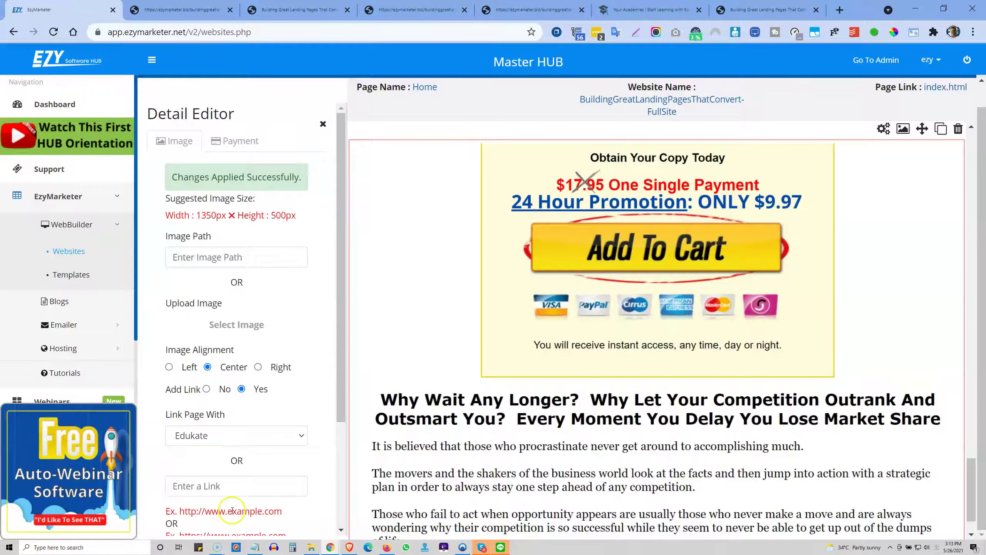
scroll(165, 282, "up", 1)
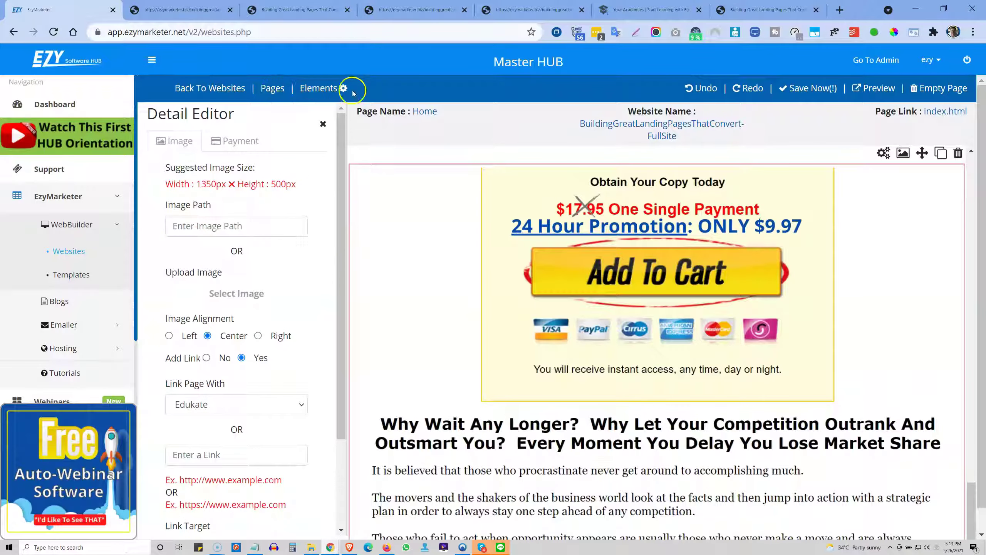
left_click(272, 88)
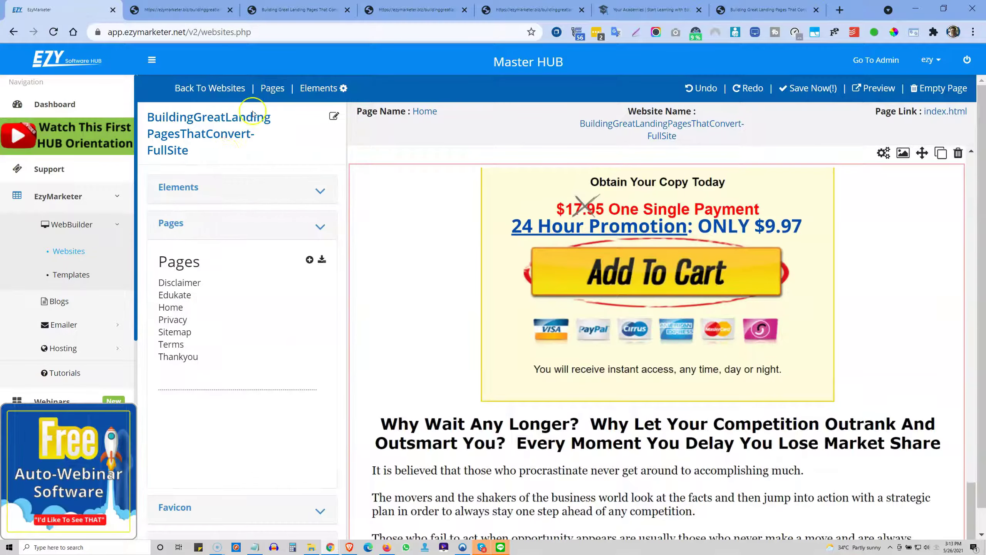
Review the Edukate page, then save the FullSite website and return to the Websites list
left_click(175, 294)
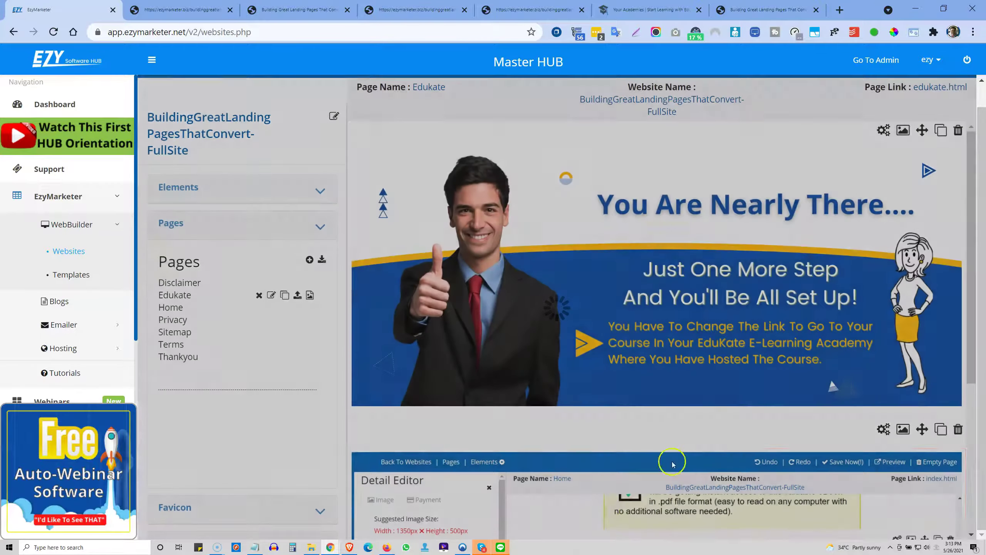
scroll(672, 458, "down", 3)
scroll(609, 509, "down", 4)
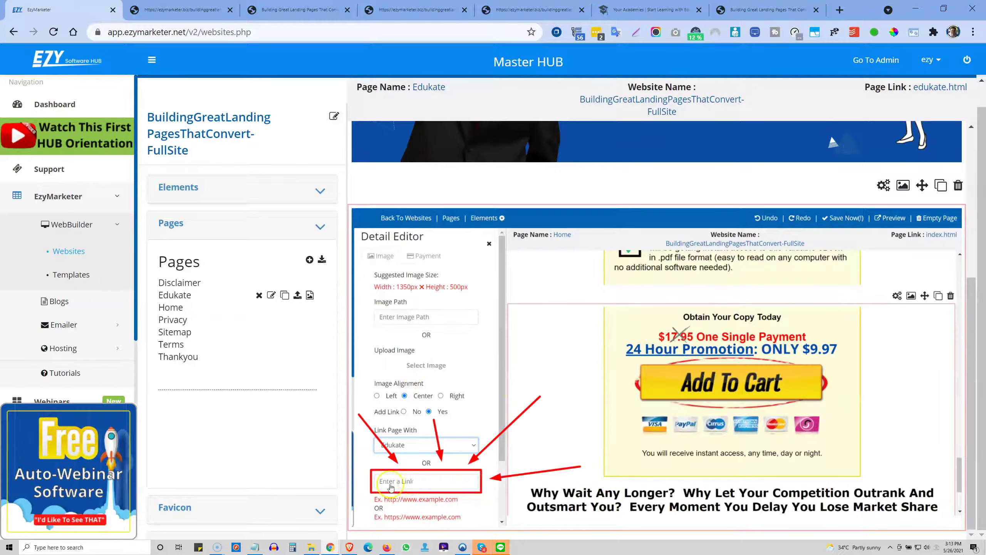
scroll(631, 415, "up", 1)
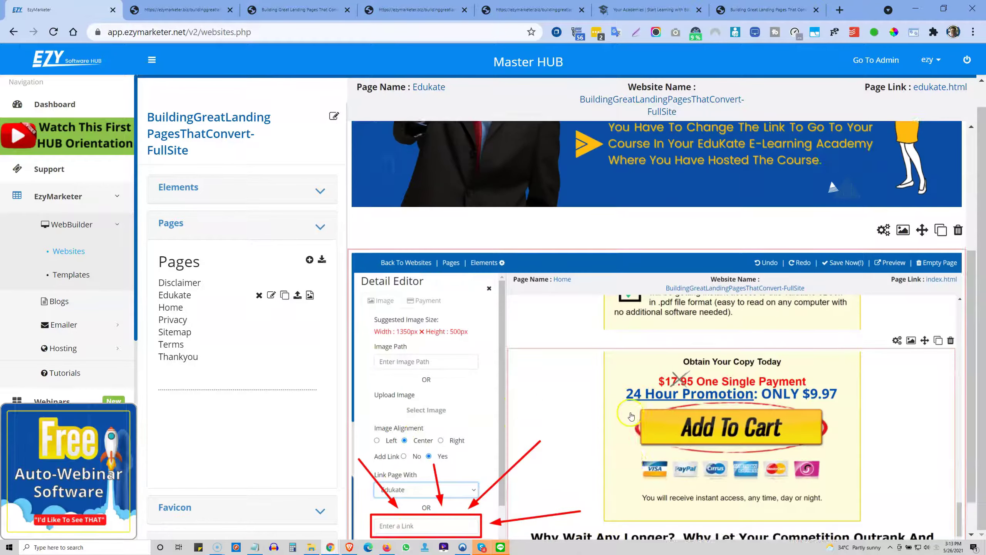
scroll(631, 416, "up", 6)
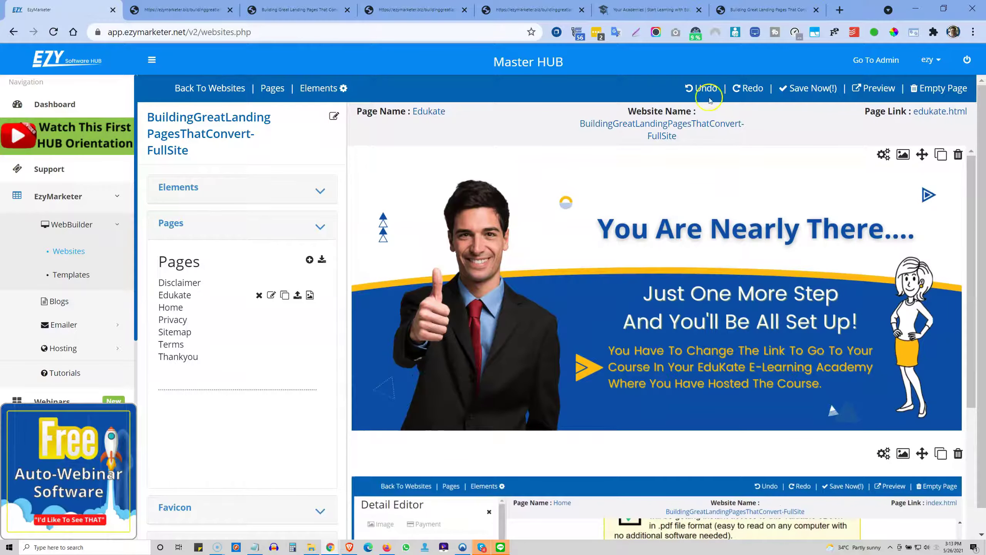
left_click(792, 88)
left_click(207, 89)
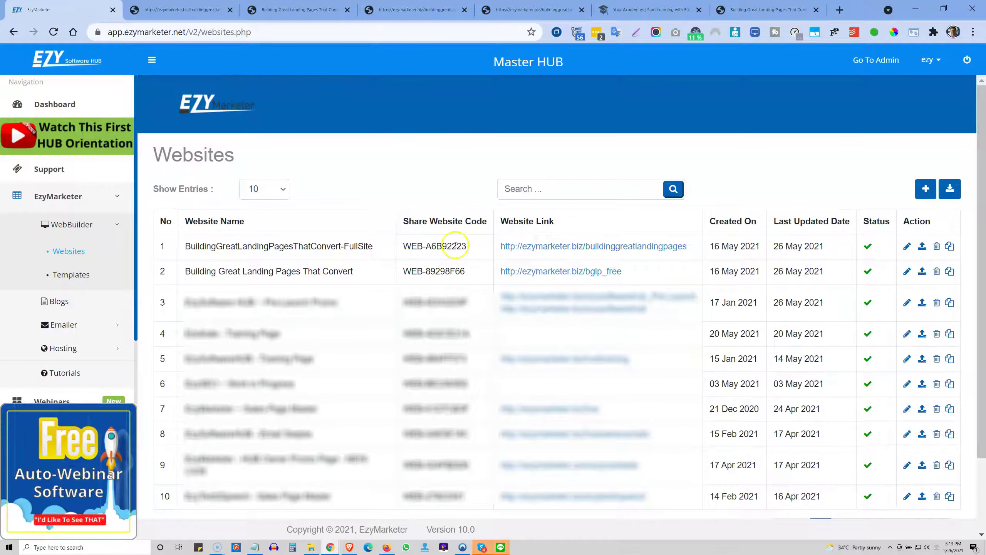
Copy the FullSite website's share code and import a website from it
left_click_drag(430, 249, 430, 248)
key("ctrl+c")
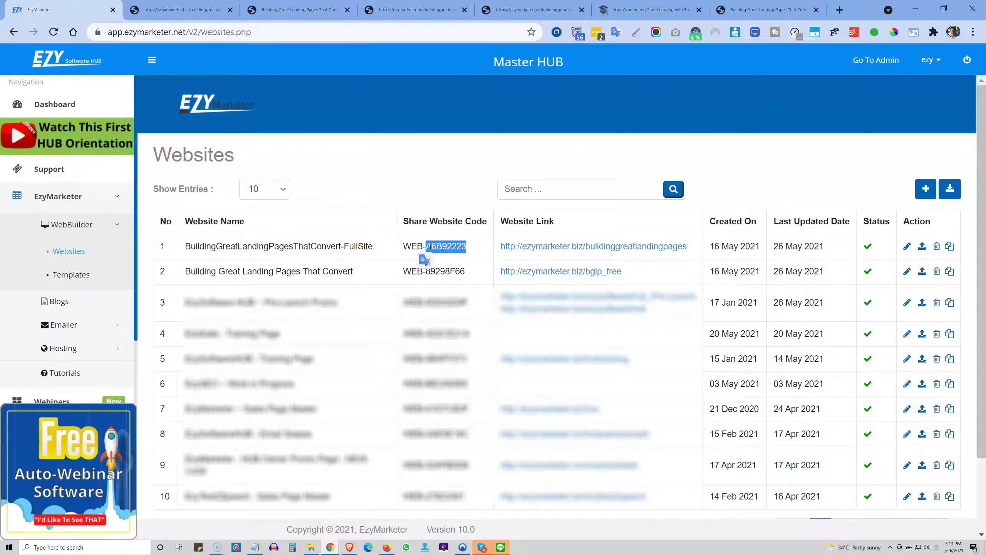
left_click(951, 191)
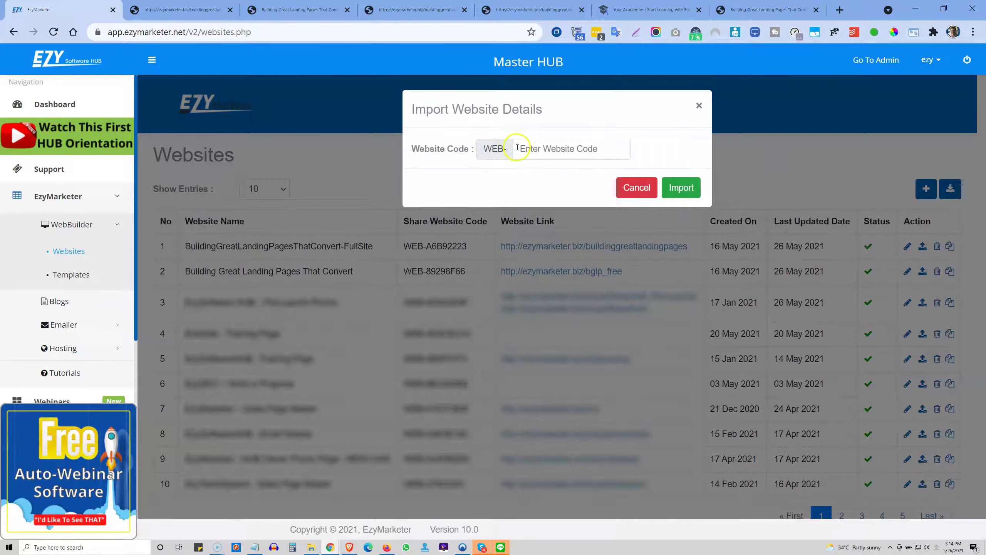
left_click(530, 147)
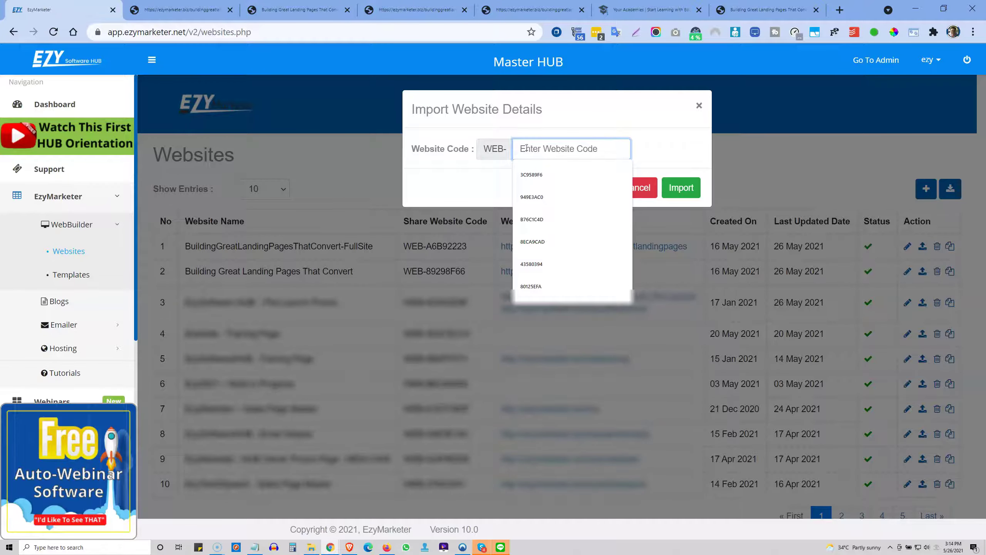
key("ctrl+v")
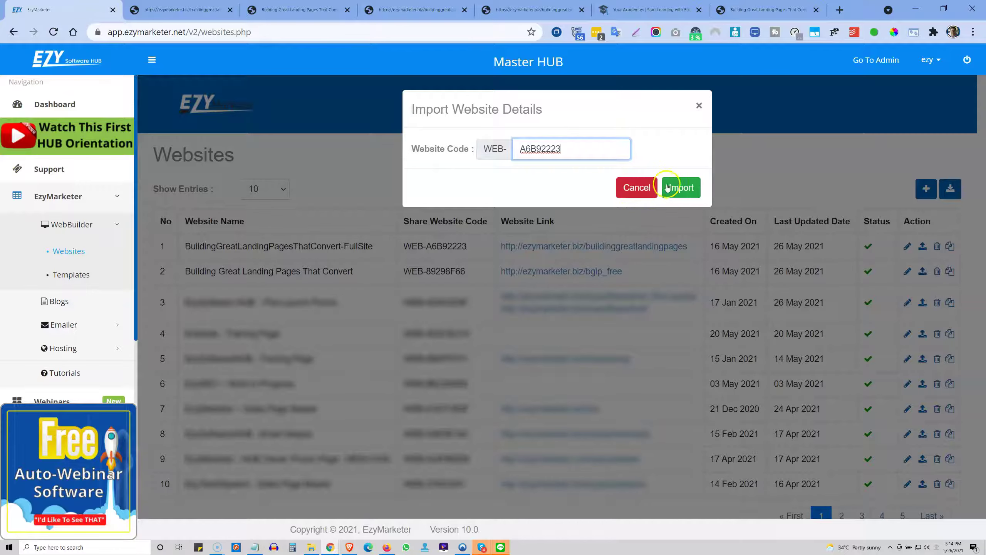
left_click(681, 189)
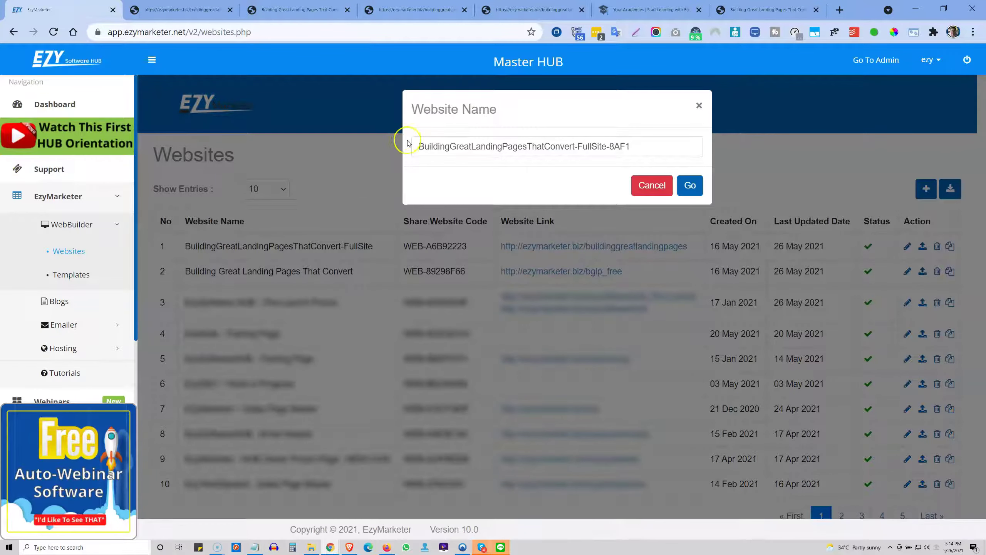
Keep the suggested name BuildingGreatLandingPagesThatConvert-FullSite-8AF1 and create the copy
left_click_drag(637, 146, 619, 150)
left_click(646, 146)
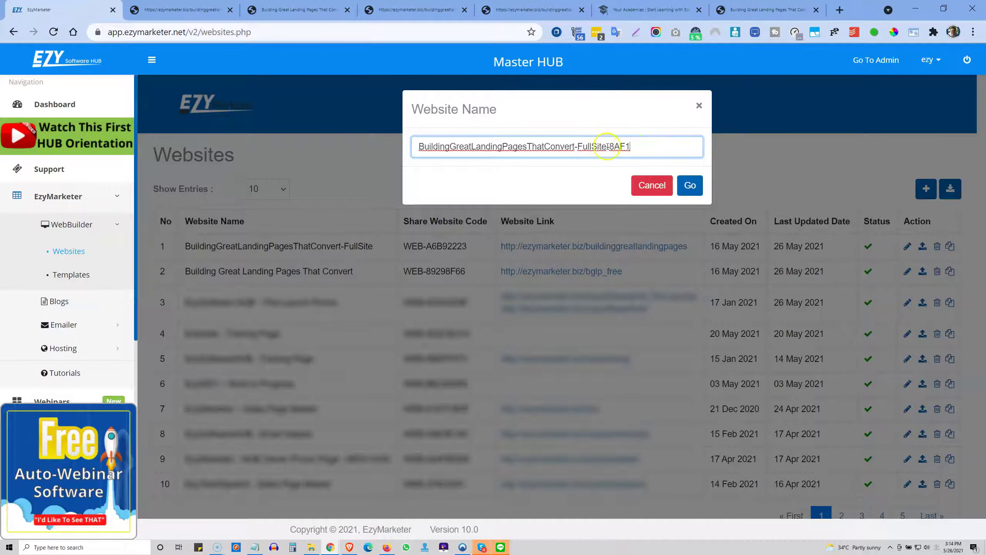
left_click(691, 186)
left_click(693, 187)
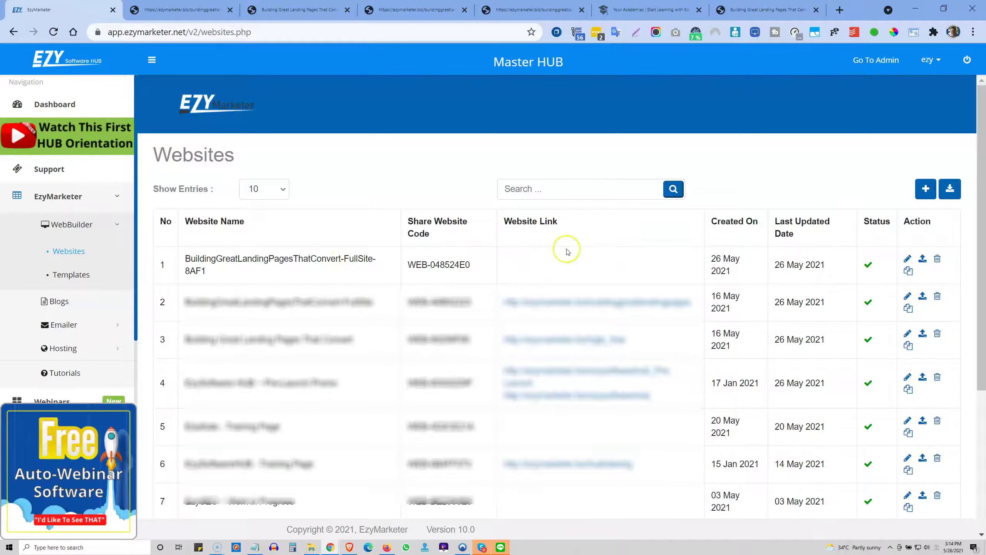
Open the 8AF1 copy and check that its Add To Cart image links to the Edukate page
left_click(908, 258)
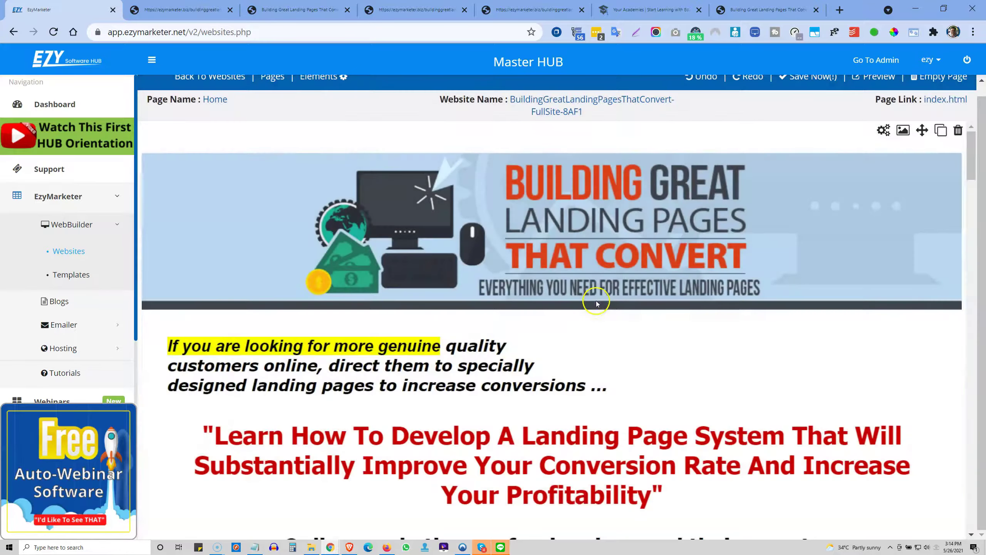
scroll(597, 303, "down", 20)
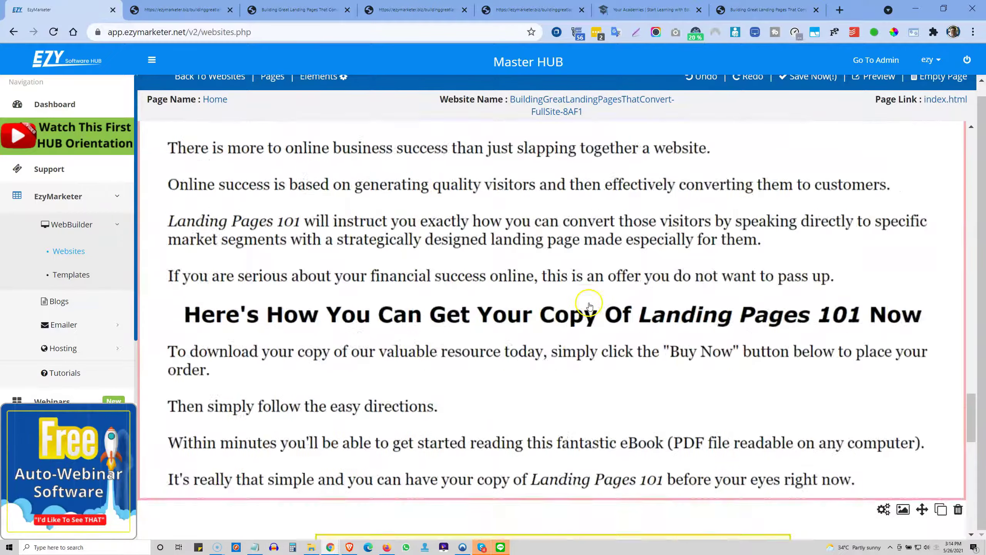
scroll(586, 303, "down", 10)
scroll(583, 299, "up", 5)
left_click(574, 299)
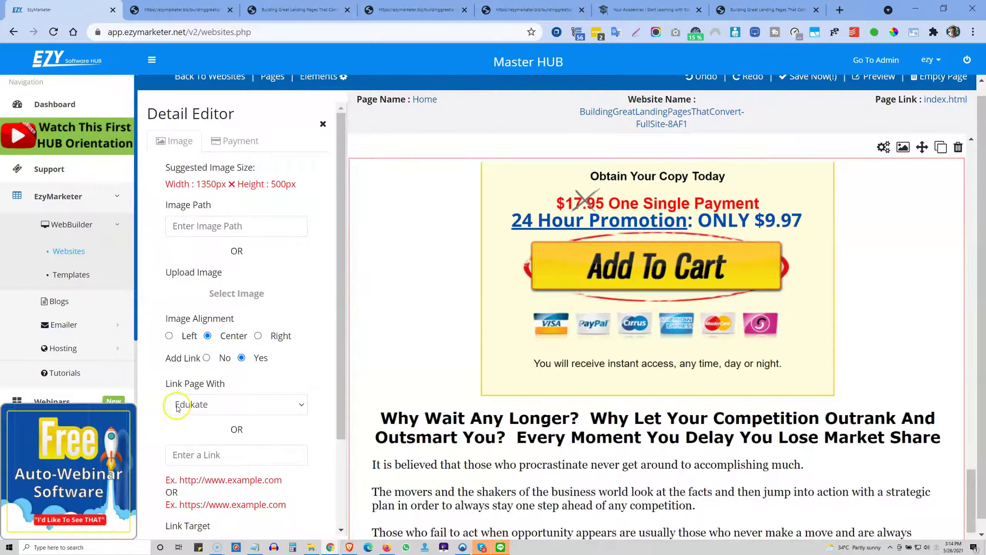
left_click(193, 454)
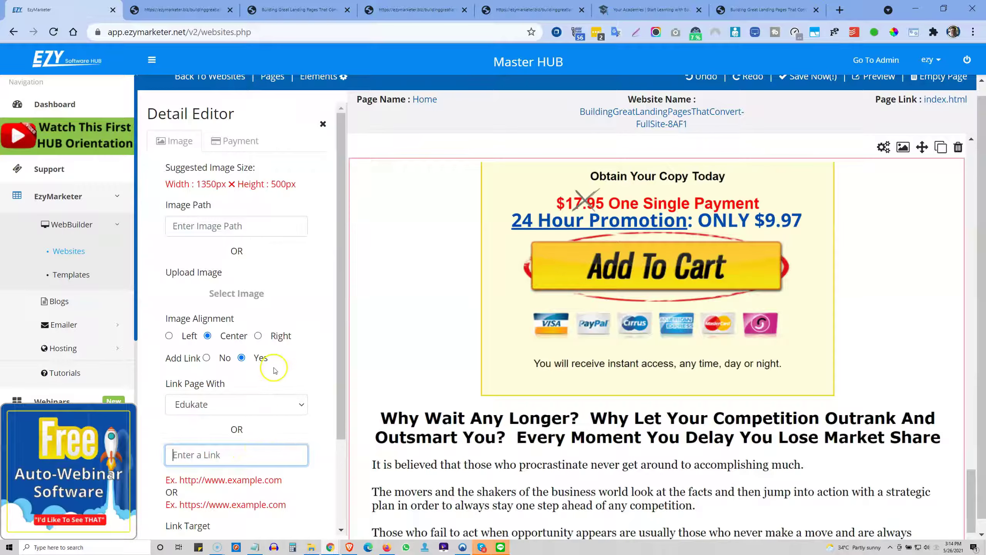
Inspect the image's PayPal payment settings, which are blank
scroll(274, 369, "up", 1)
left_click(235, 141)
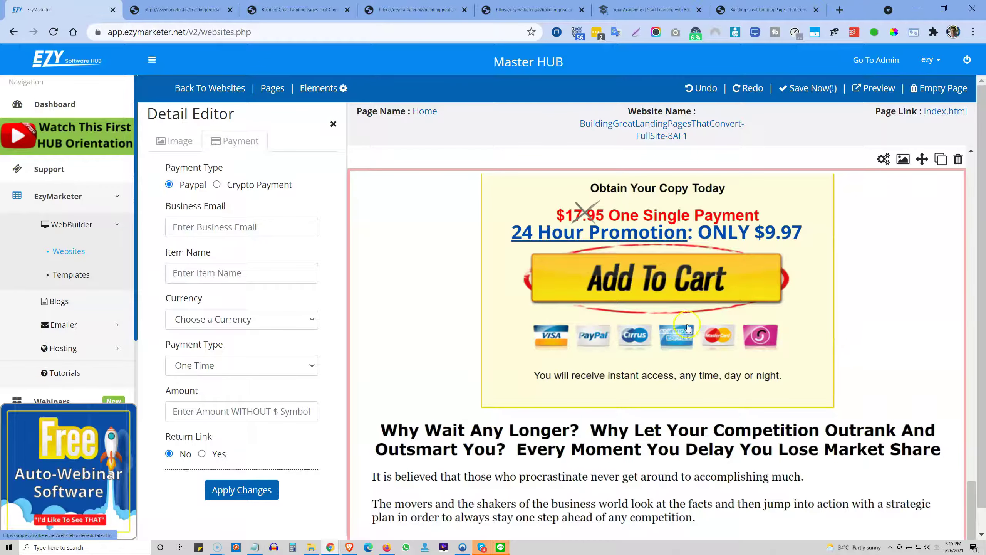
scroll(666, 362, "up", 5)
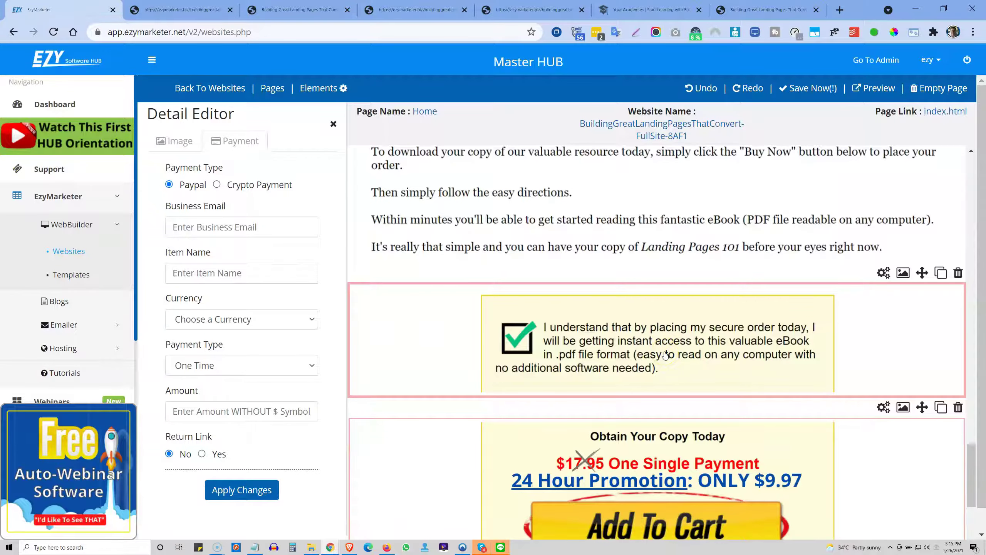
scroll(666, 356, "down", 6)
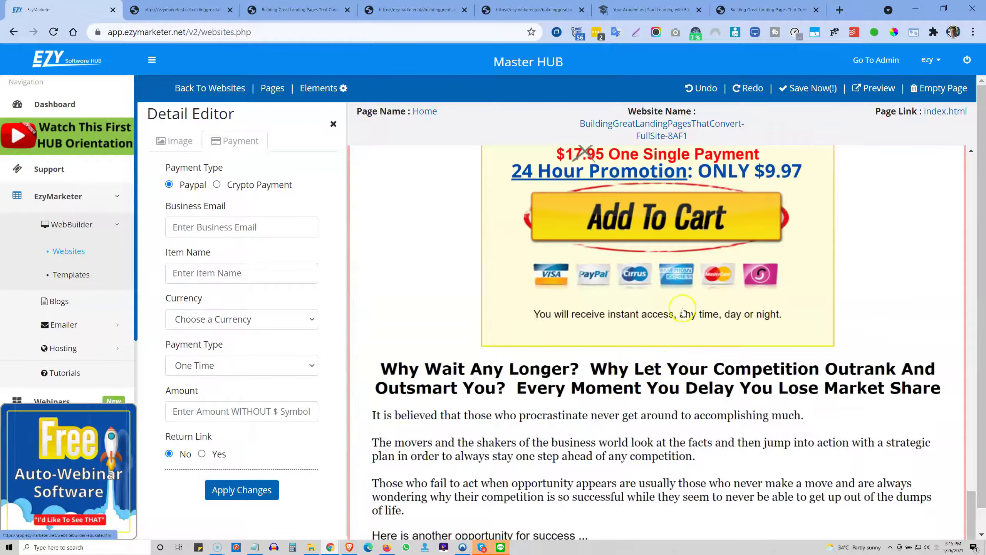
left_click(288, 4)
Look through the live site, Your Academies and course page tabs, then review the landing page's sales copy
left_click(417, 9)
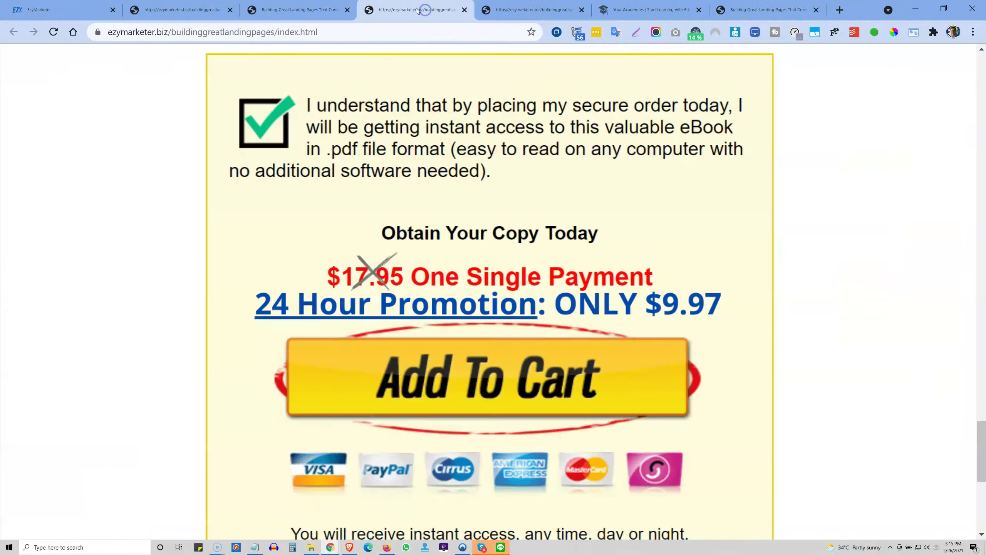
left_click(535, 10)
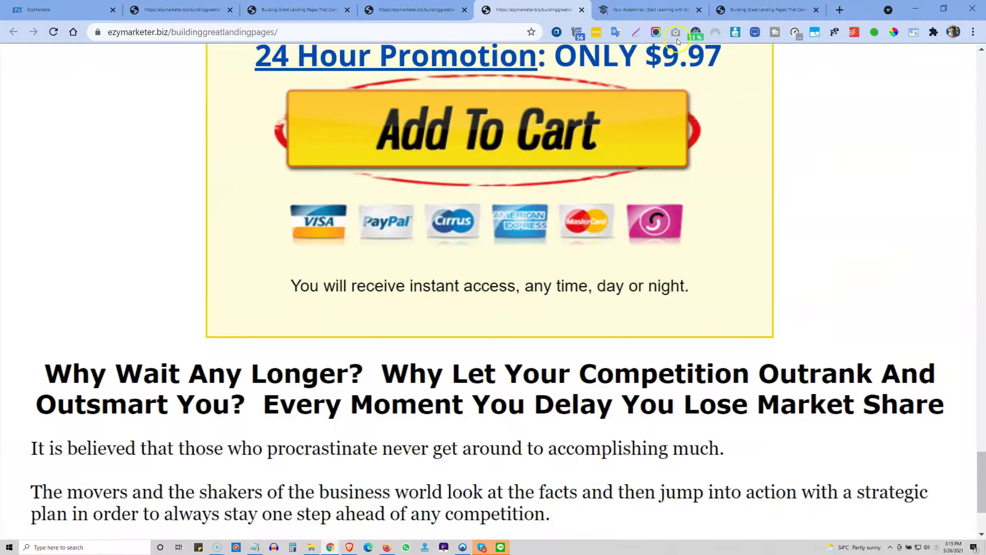
left_click(656, 11)
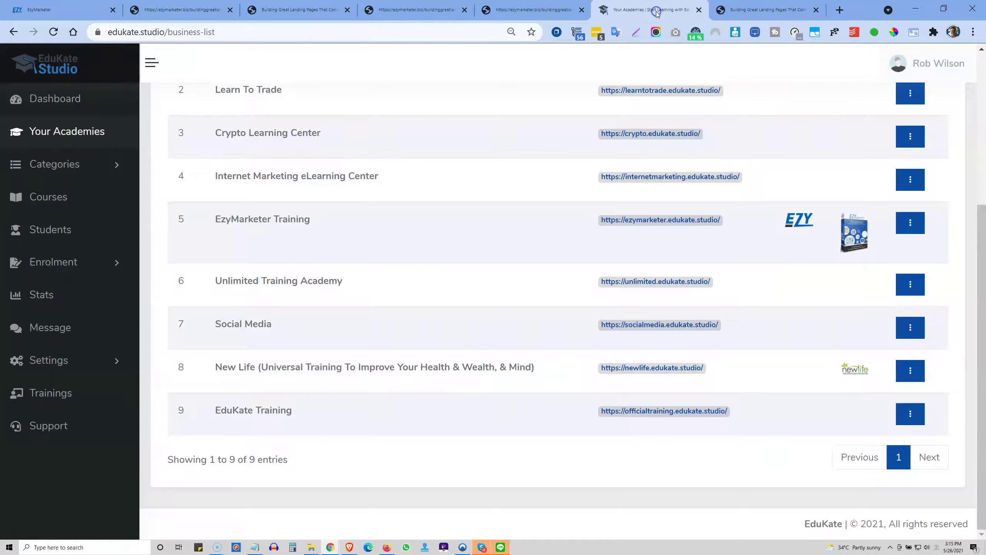
left_click(737, 10)
left_click(187, 9)
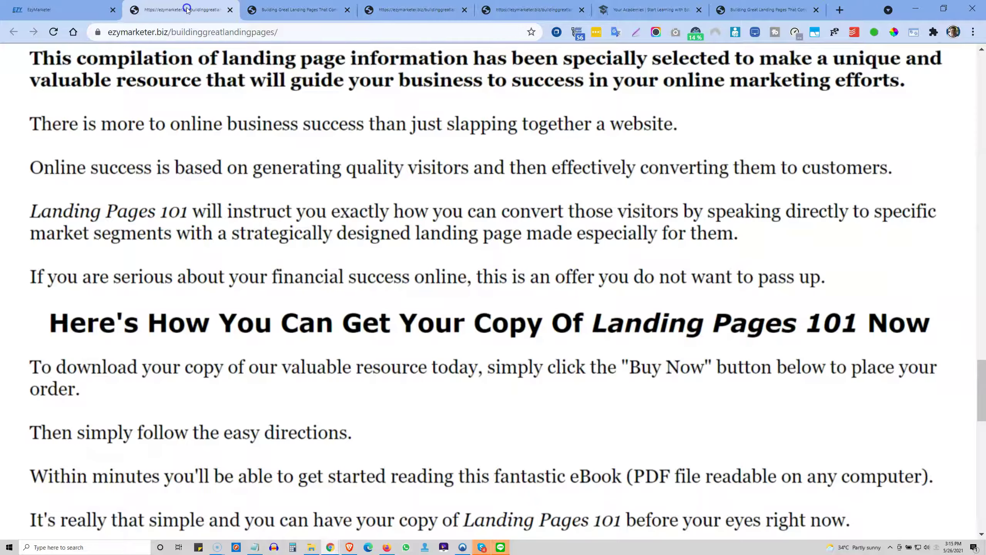
scroll(681, 311, "up", 20)
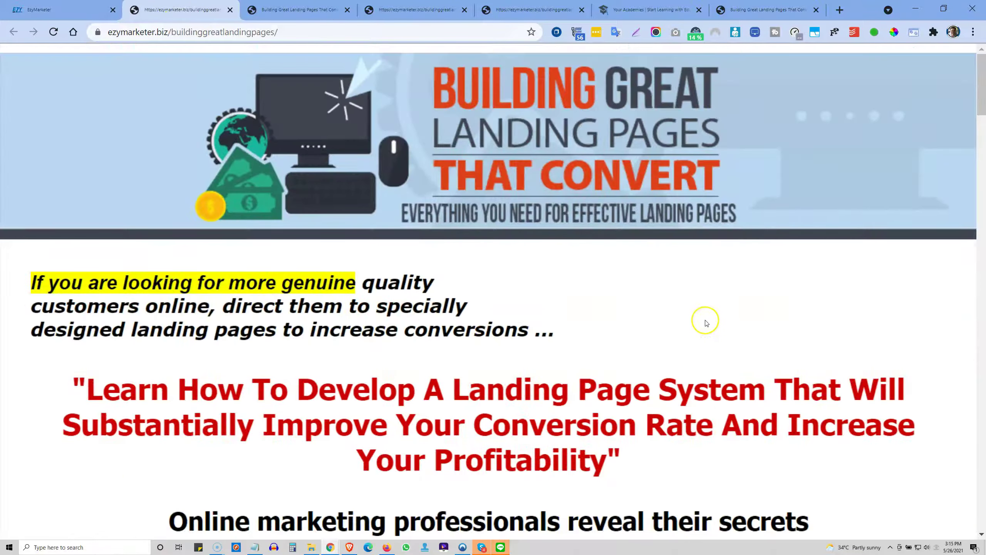
scroll(702, 319, "down", 15)
scroll(707, 345, "down", 20)
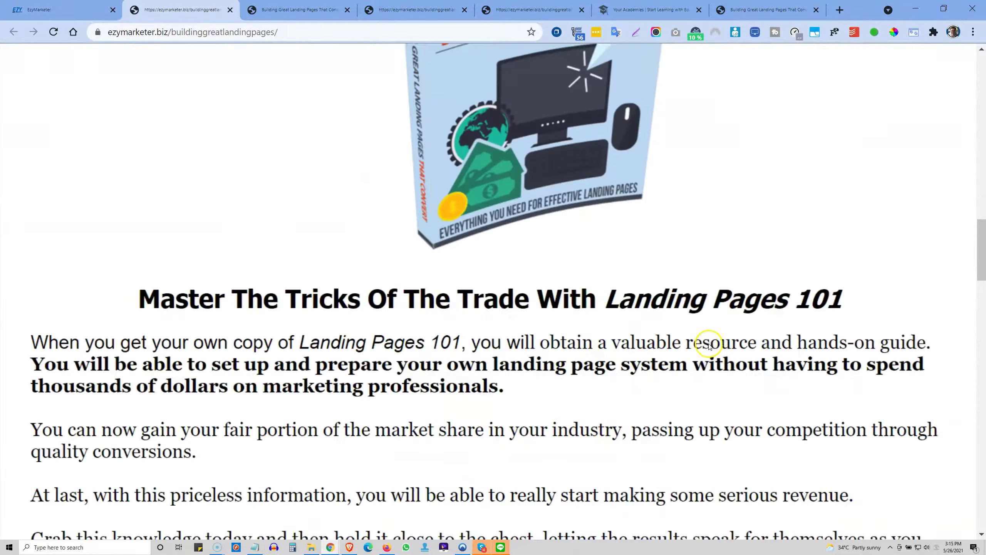
left_click(39, 10)
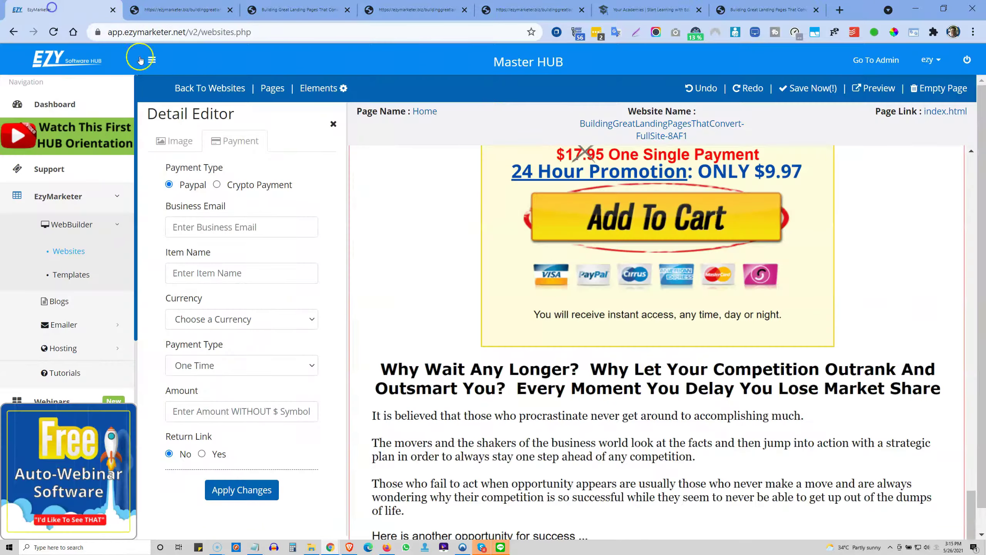
Go back to the websites list and open the live bglp_free site in a new tab
left_click(203, 89)
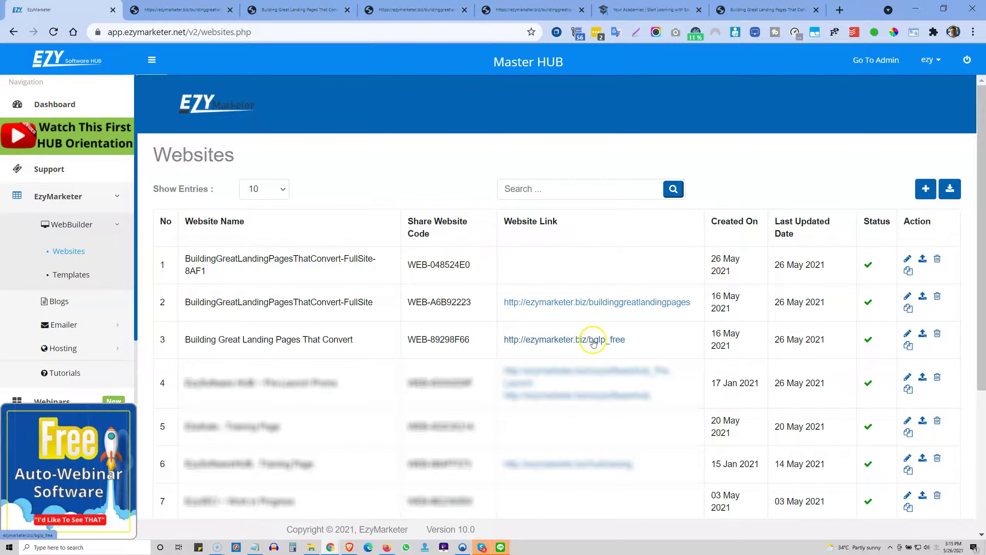
left_click(594, 340)
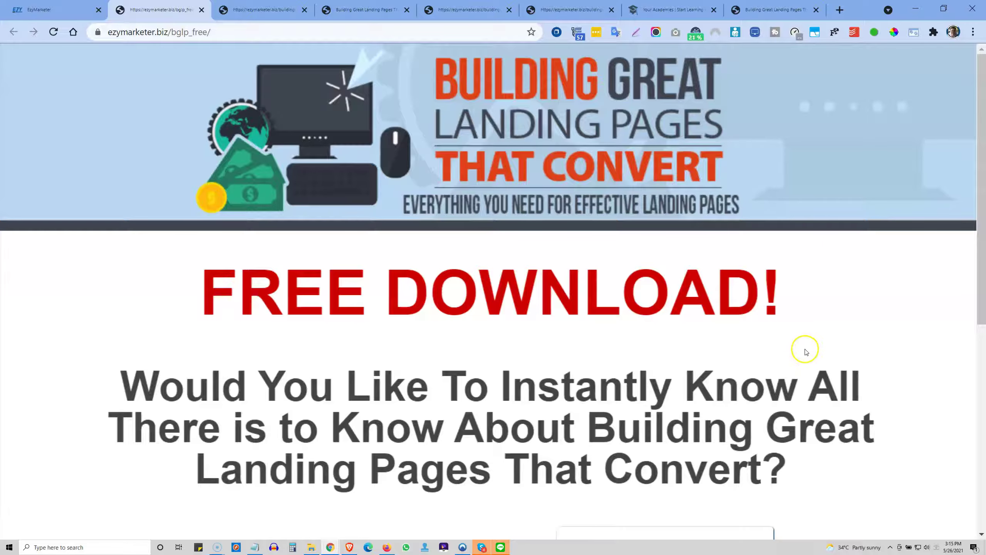
Review the live bglp_free page, the buildinggreatlandingpages Add To Cart section, then the EduKate course page
scroll(806, 351, "down", 8)
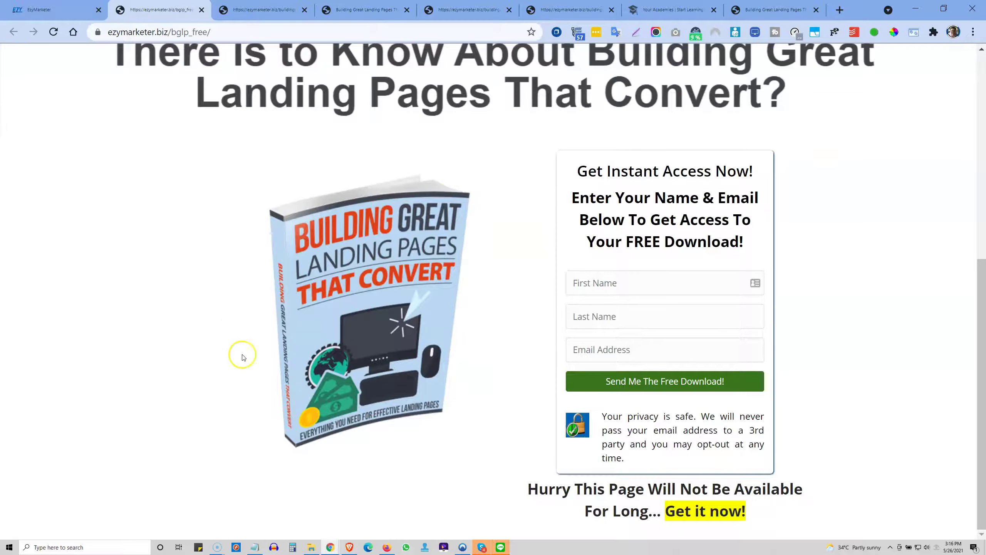
left_click(390, 422)
left_click(264, 10)
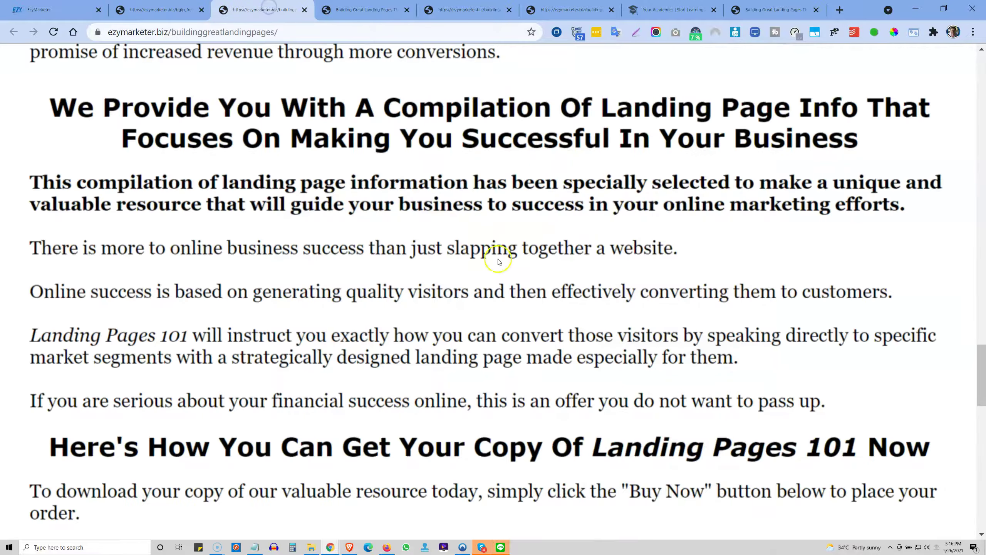
scroll(500, 257, "down", 10)
scroll(532, 310, "down", 2)
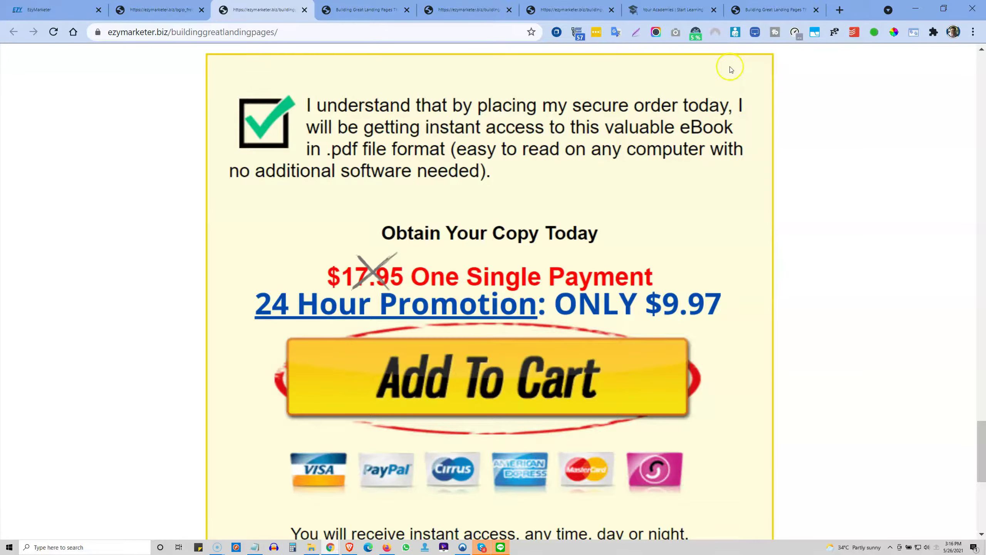
left_click(780, 12)
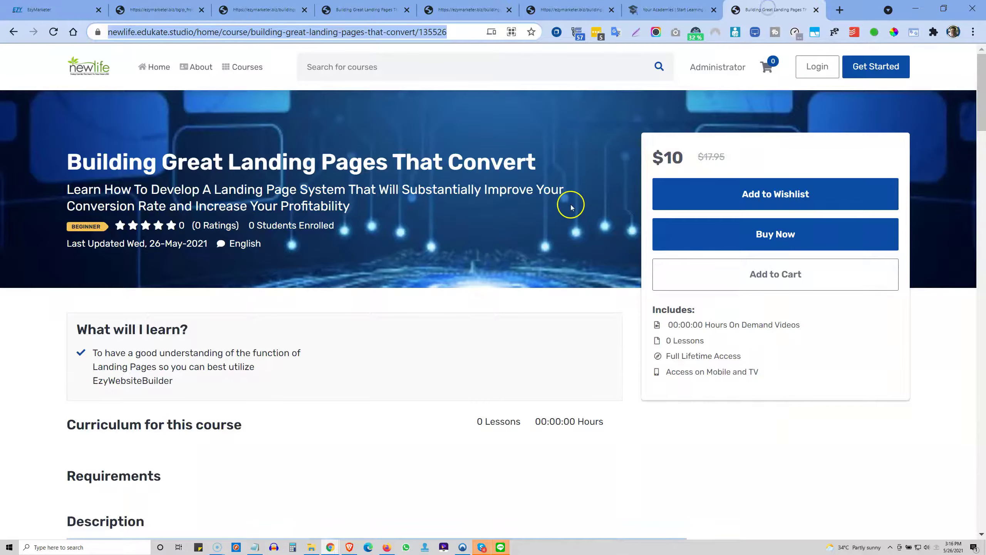
scroll(460, 341, "down", 3)
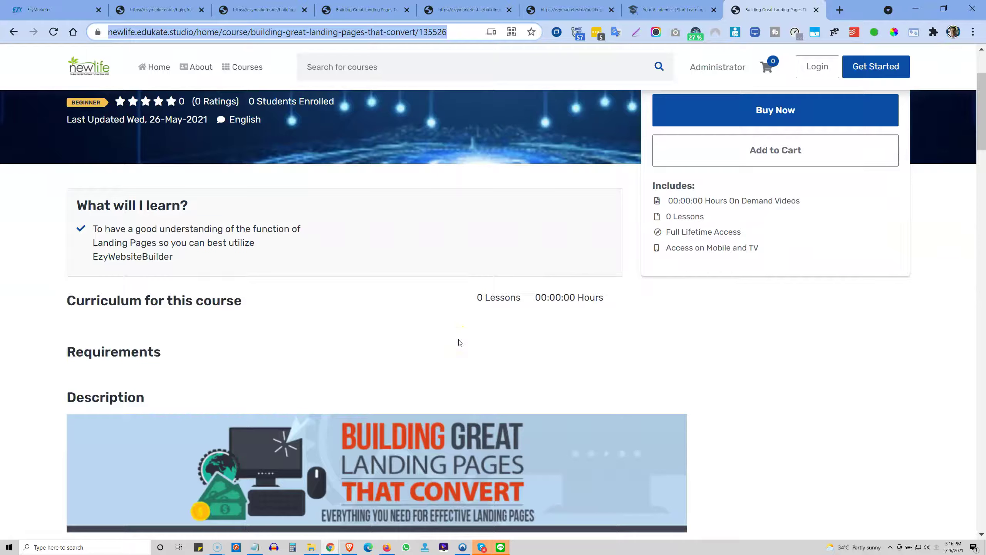